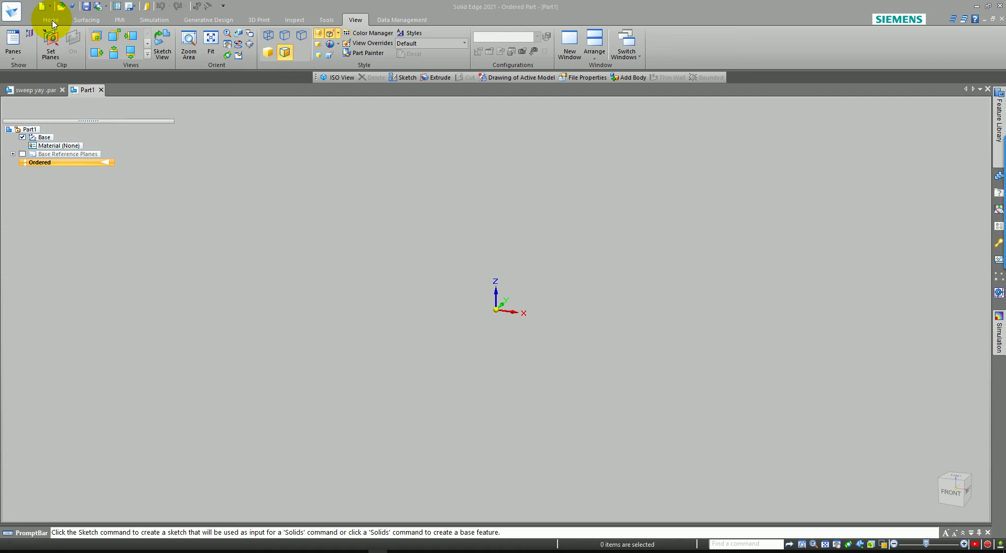
- Start a new sketch on the Top reference plane
left_click(113, 40)
mouse_move(383, 260)
middle_mouse_down()
mouse_move(370, 314)
mouse_move(512, 306)
middle_mouse_up()
left_click(523, 303)
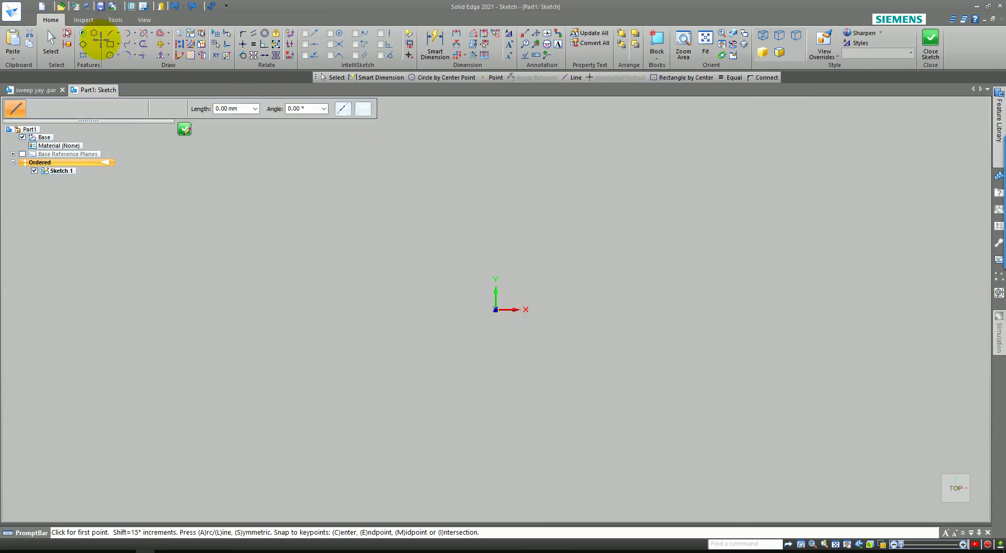
- Draw the serpentine path: a 500 line from the origin, an R 50 bend, and two more lines joined by a second bend
left_click(110, 42)
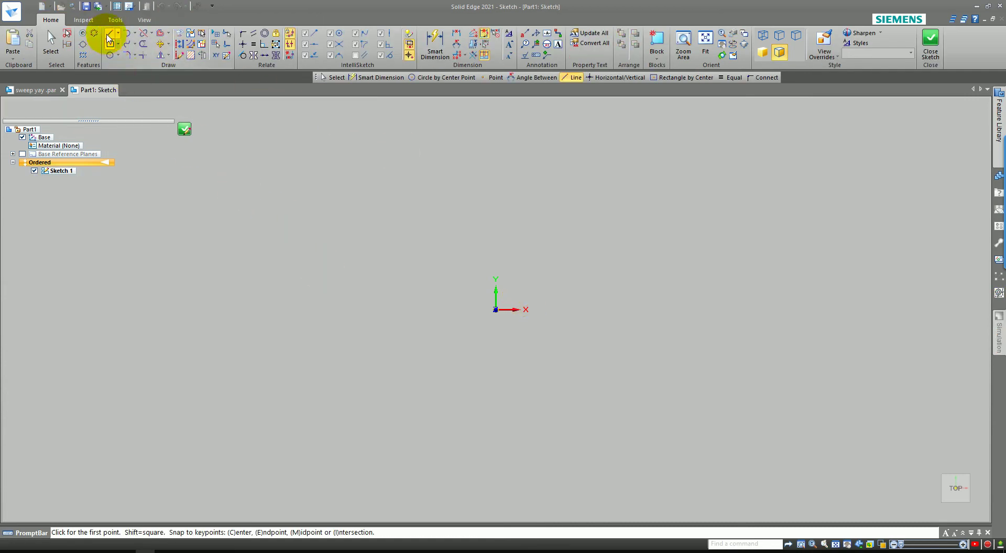
left_click(110, 34)
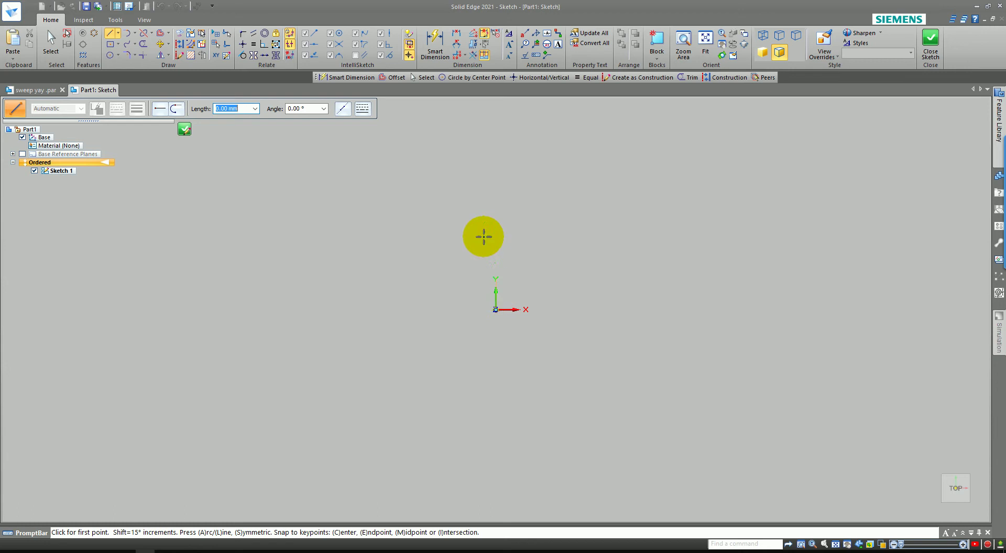
left_click(495, 309)
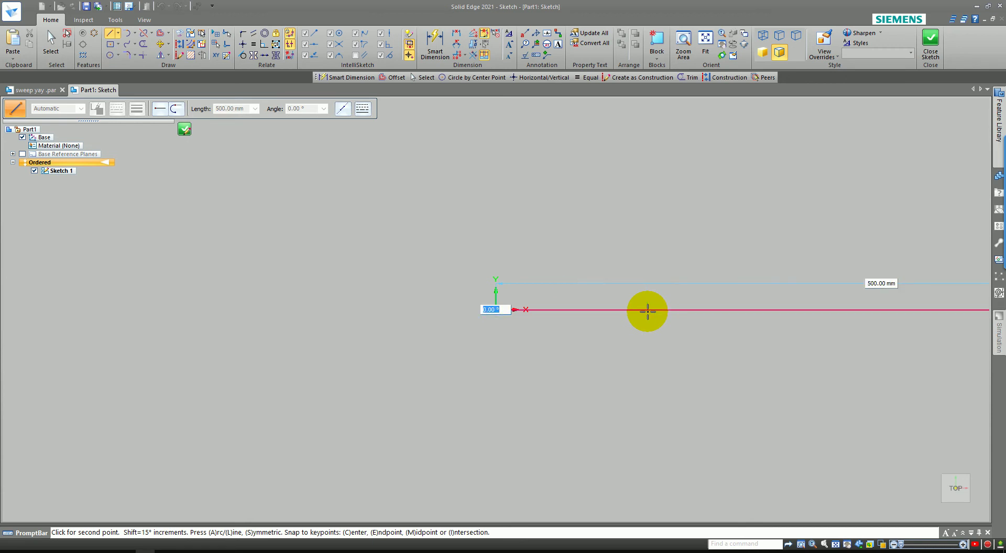
key("Return")
scroll(379, 185, "down", 2)
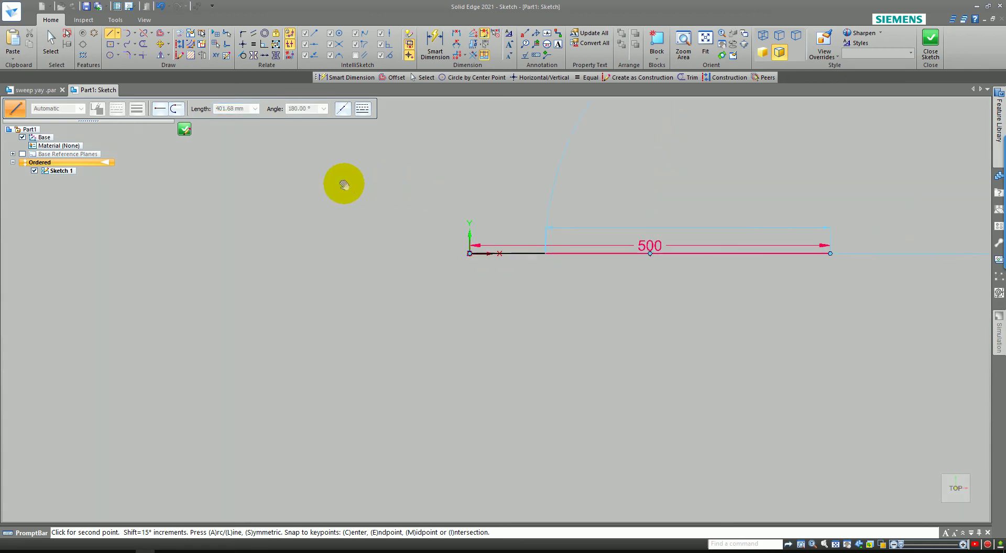
key("a")
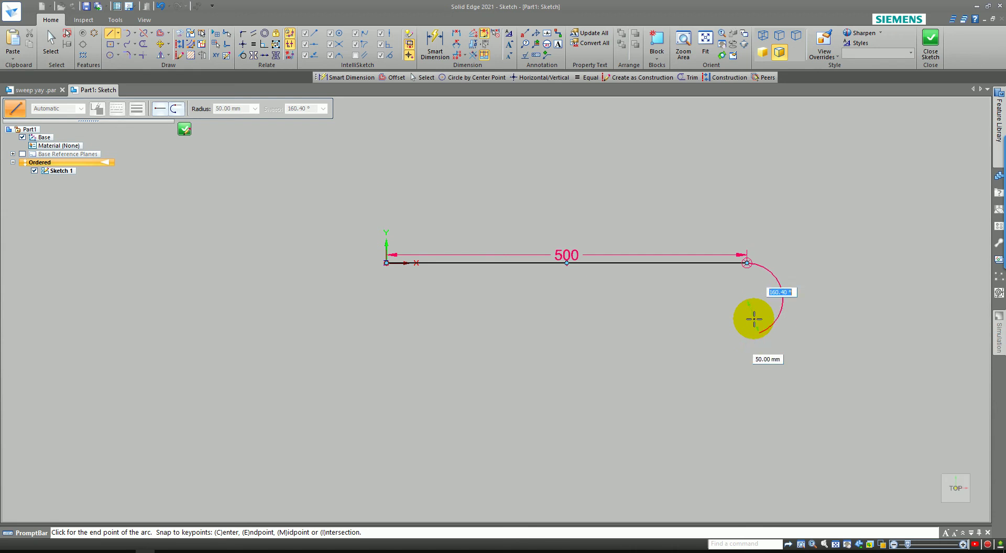
left_click(743, 327)
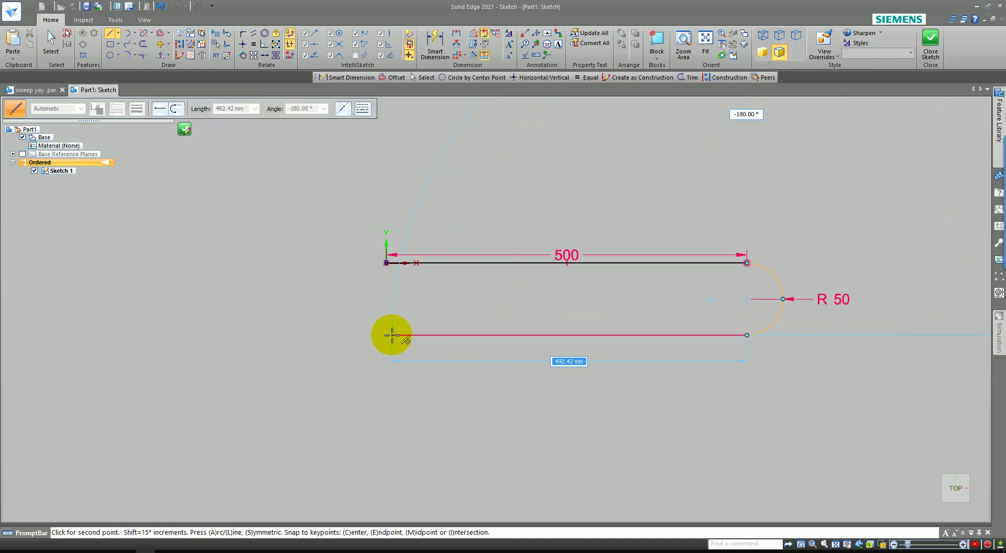
left_click(392, 335)
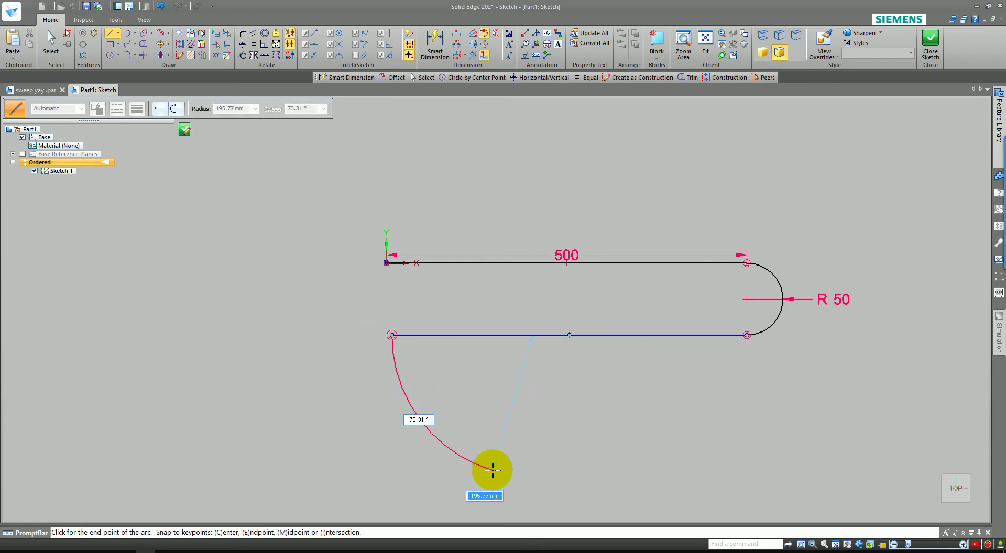
left_click(397, 395)
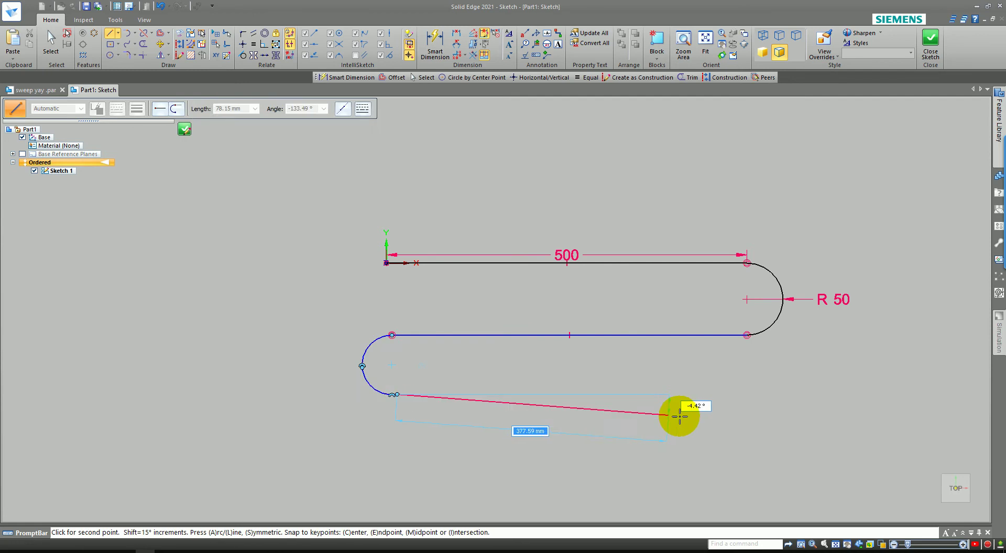
left_click(744, 397)
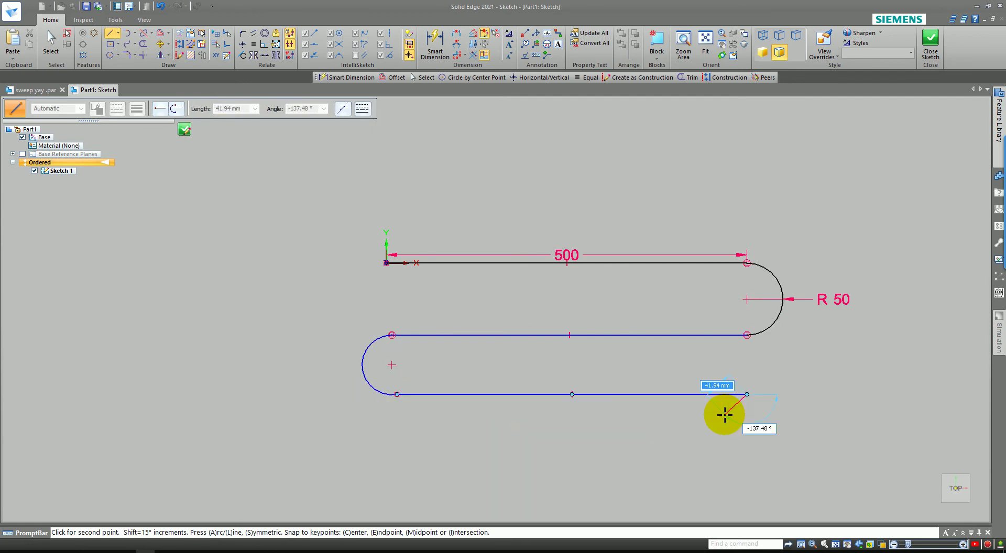
key("Escape")
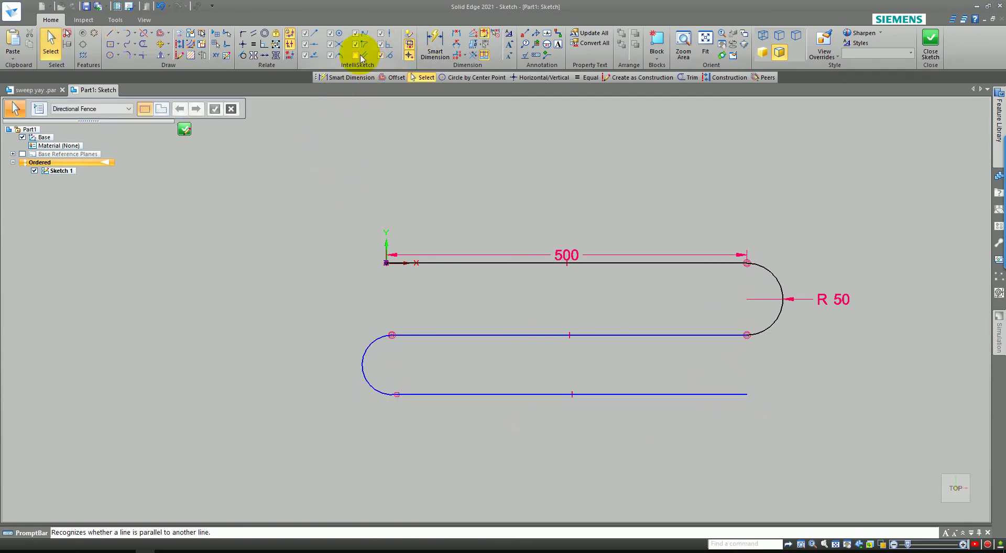
- Make the left bend tangent and equal to the R 50 bend, and all three lines equal in length
left_click(242, 54)
left_click(373, 394)
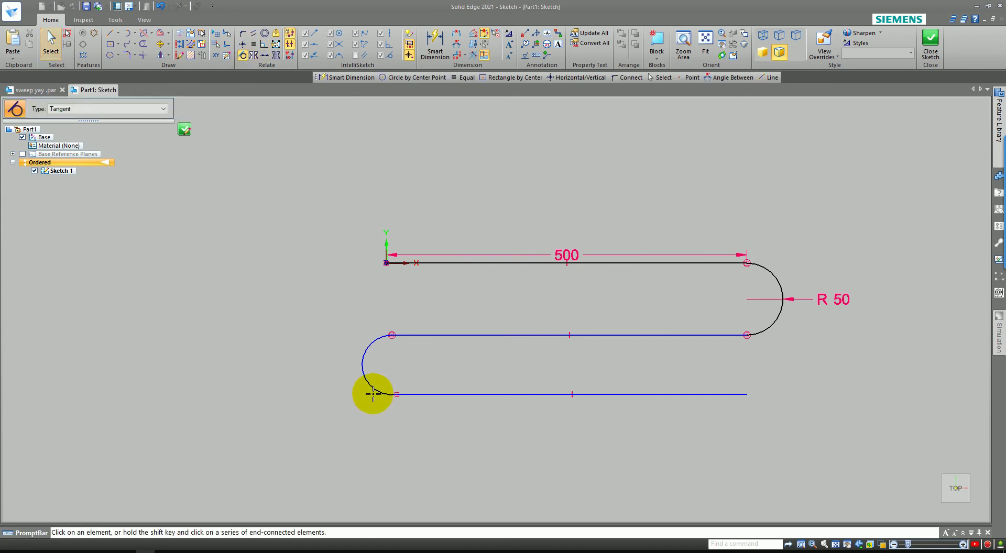
left_click(425, 393)
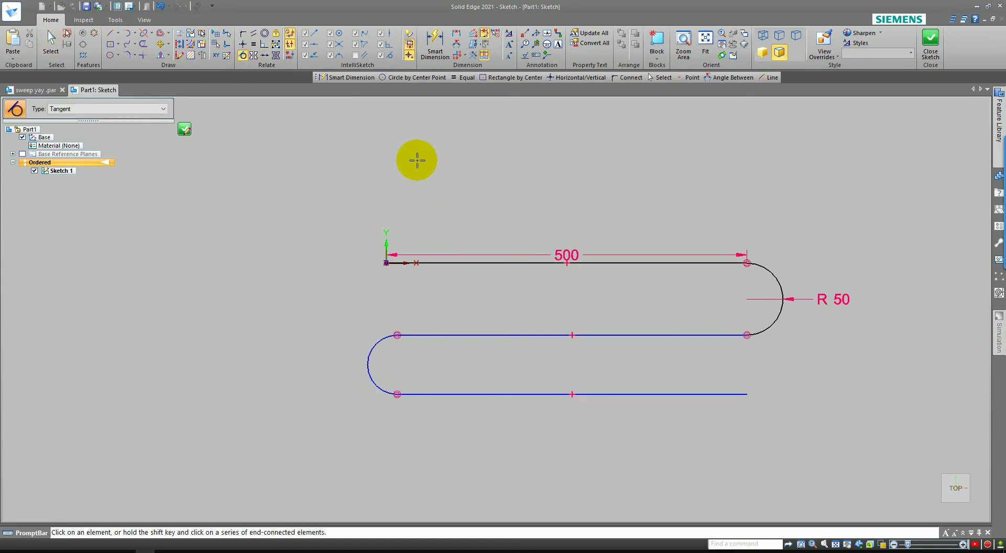
left_click(253, 44)
left_click(372, 377)
left_click(771, 321)
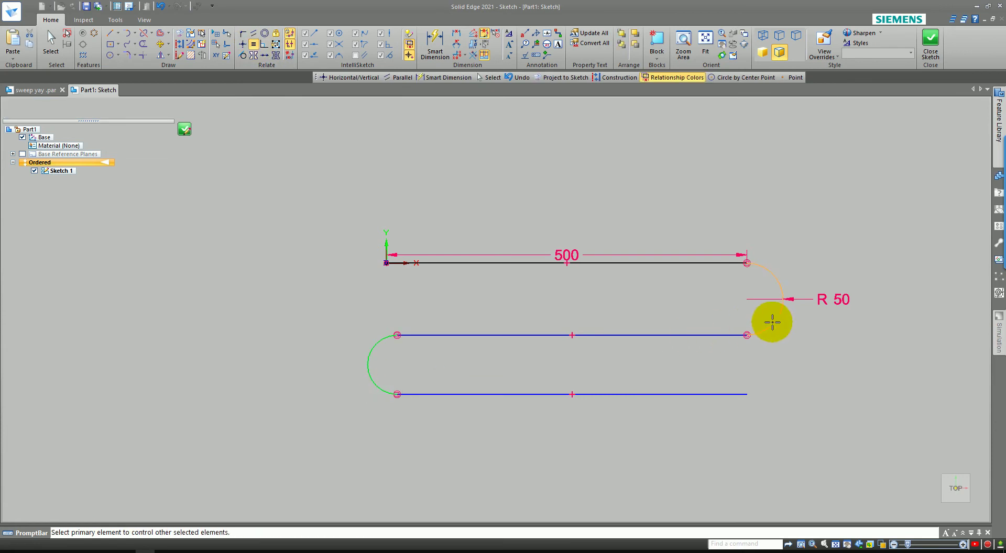
left_click(692, 335)
left_click(678, 407)
left_click(683, 407)
left_click(659, 262)
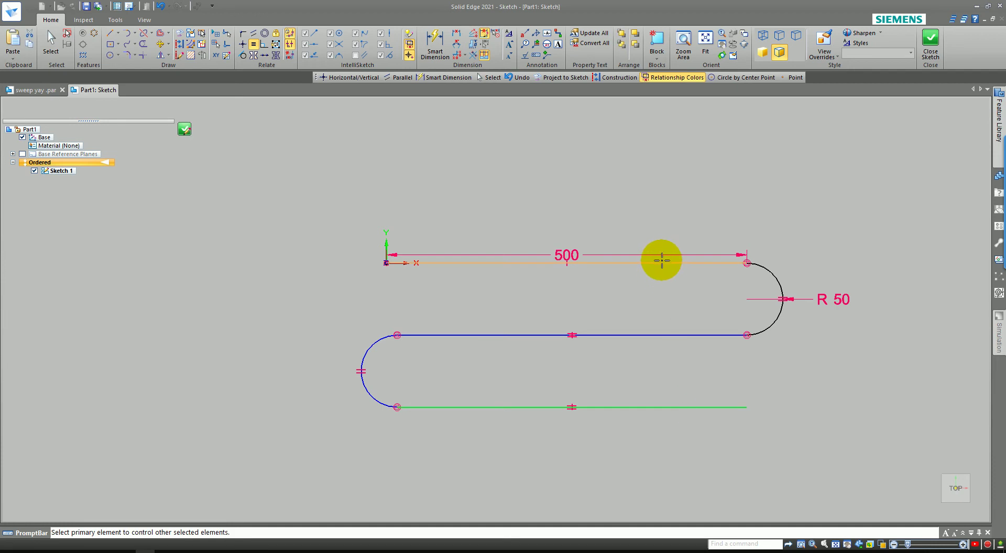
left_click(587, 294)
left_click(486, 309)
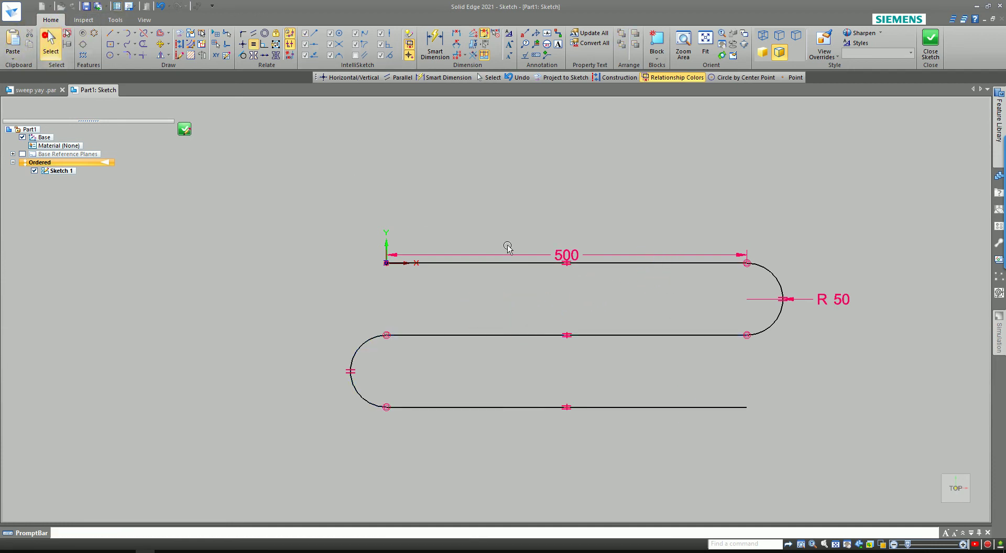
- Change the 500 line length to 250 and close the path sketch
left_click(577, 255)
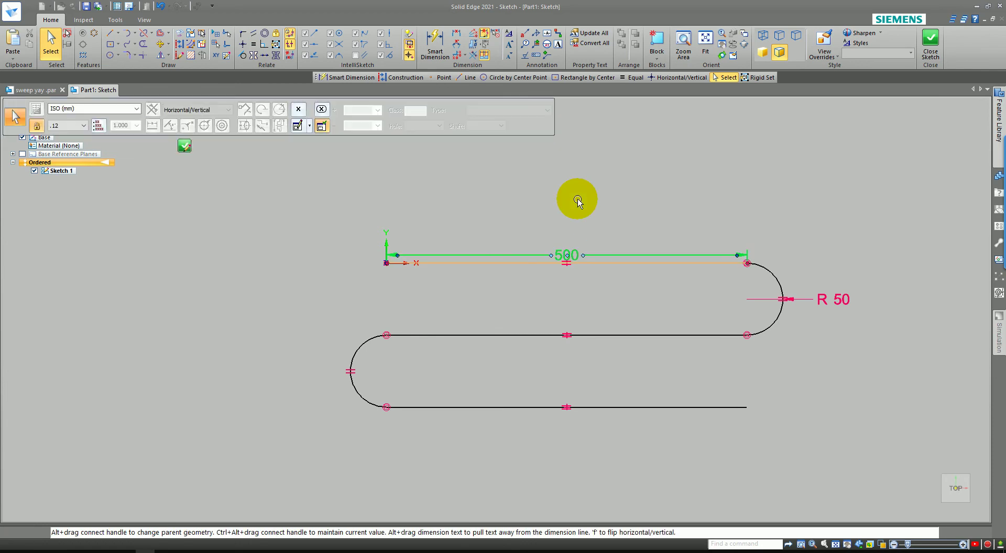
type("200")
key("Return")
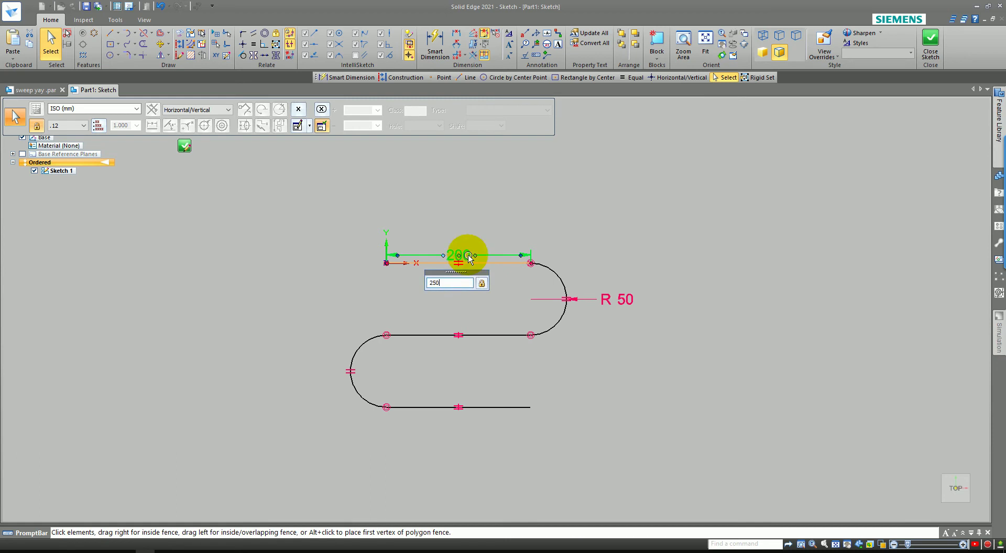
key("Return")
right_click(265, 232)
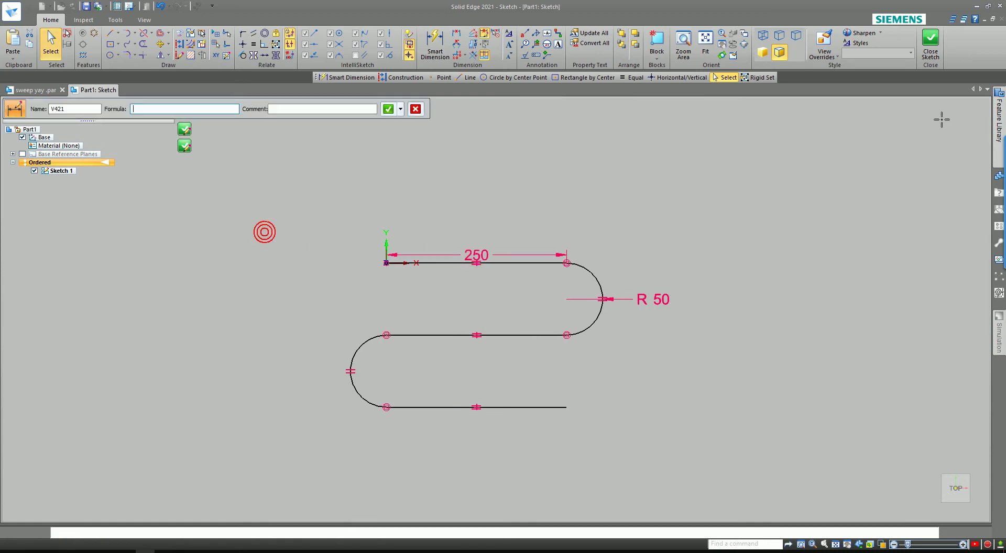
left_click(926, 54)
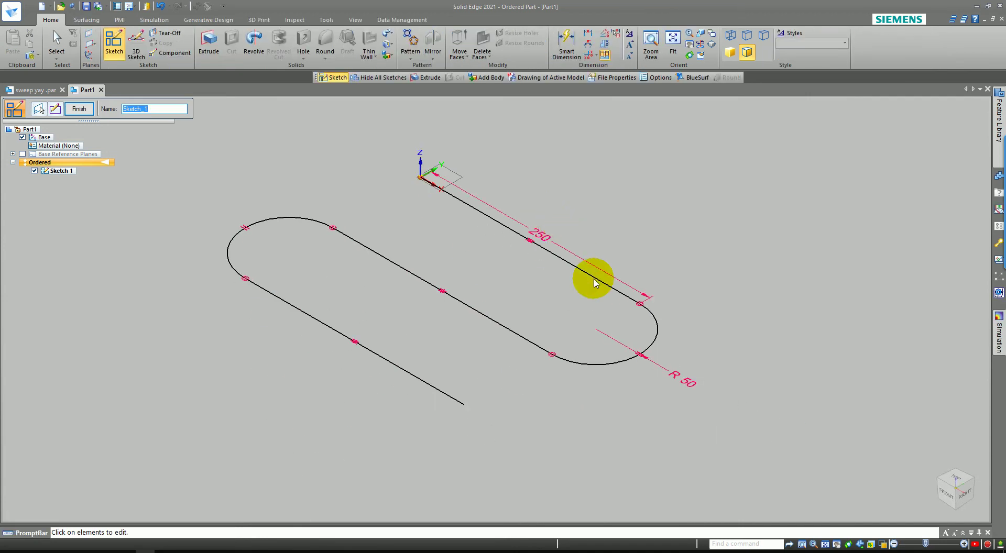
- Start a sketch on a plane normal to the path at its starting point
key("Return")
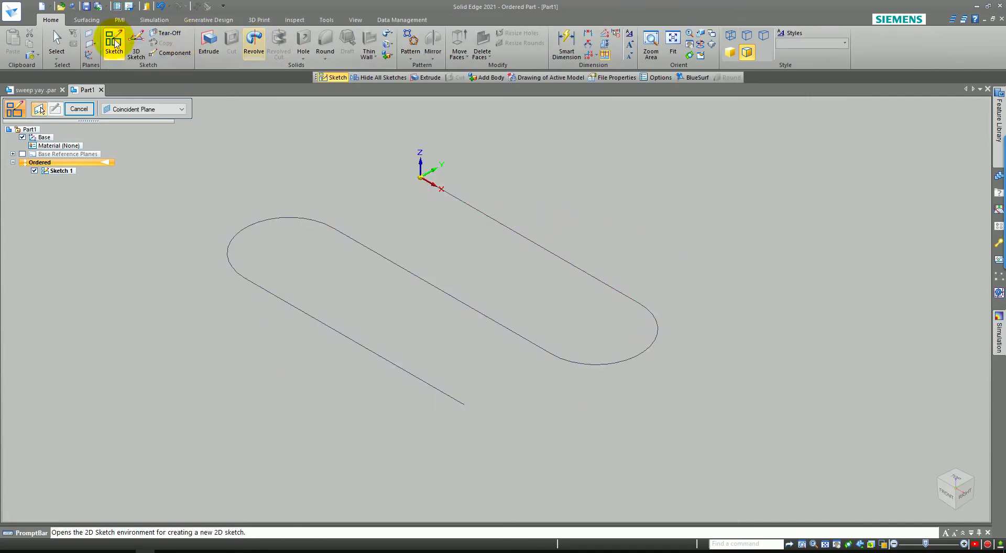
left_click(139, 109)
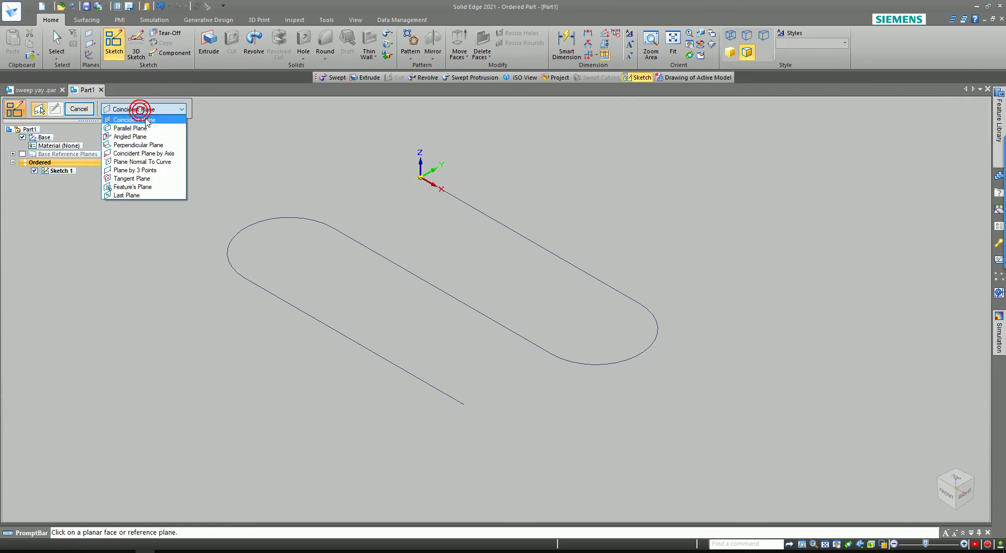
left_click(151, 161)
left_click(352, 155)
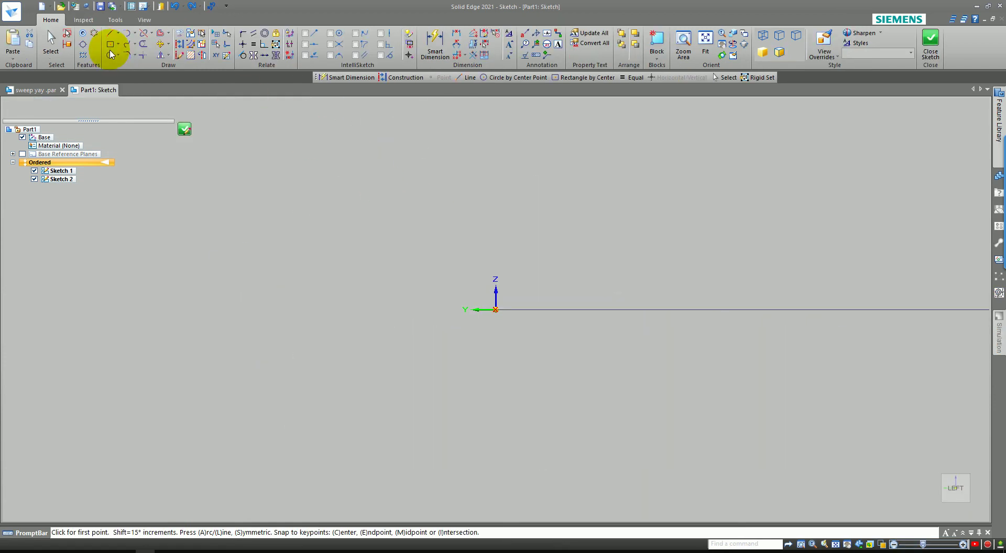
- Draw a Ø40 circle centred on the sketch origin, then close and finish Sketch 2
left_click(110, 56)
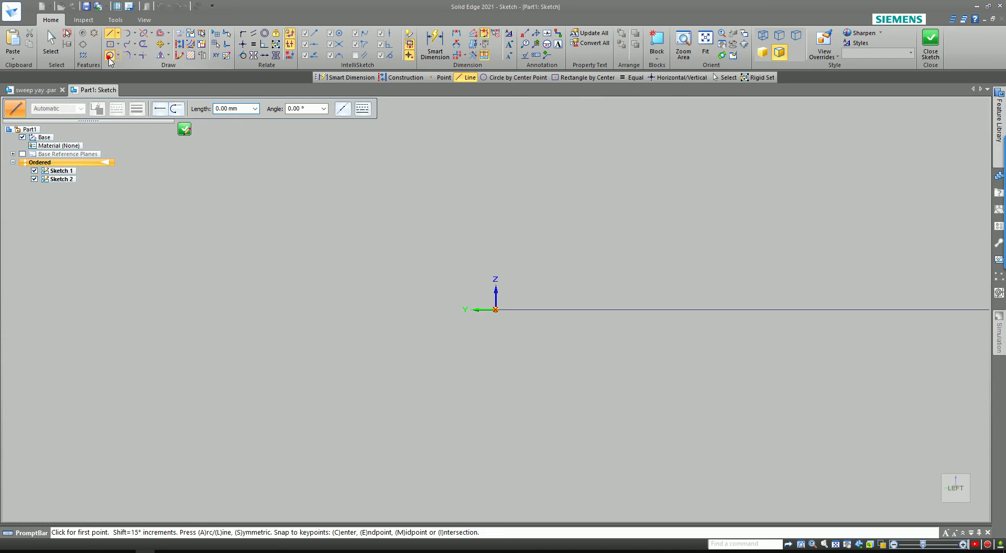
left_click(495, 309)
middle_click_drag(521, 251, 494, 270)
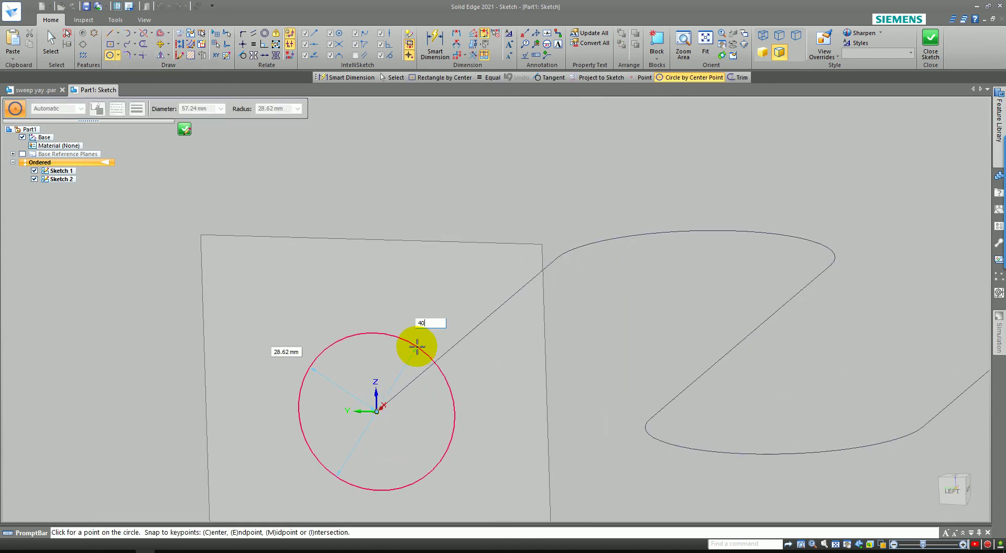
key("Return")
left_click(935, 40)
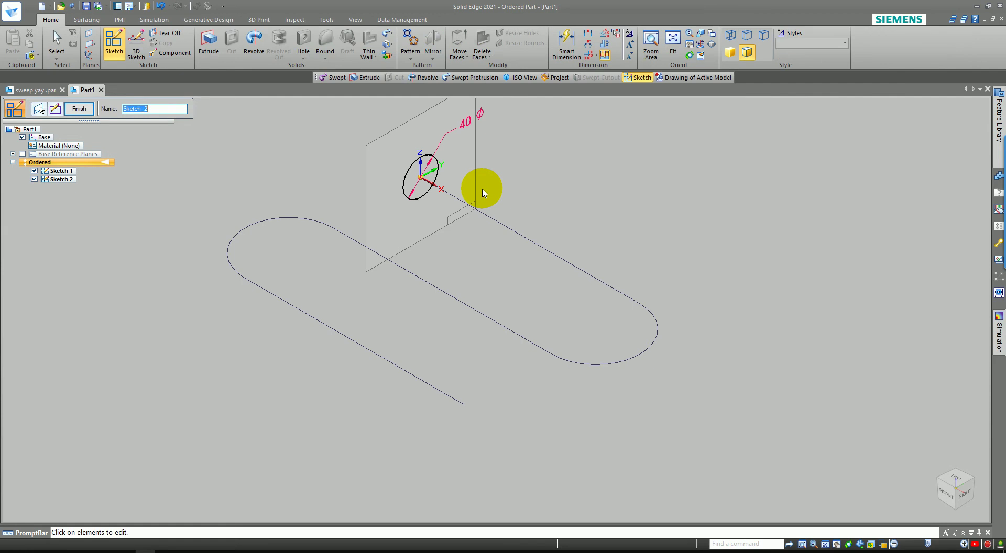
left_click(78, 108)
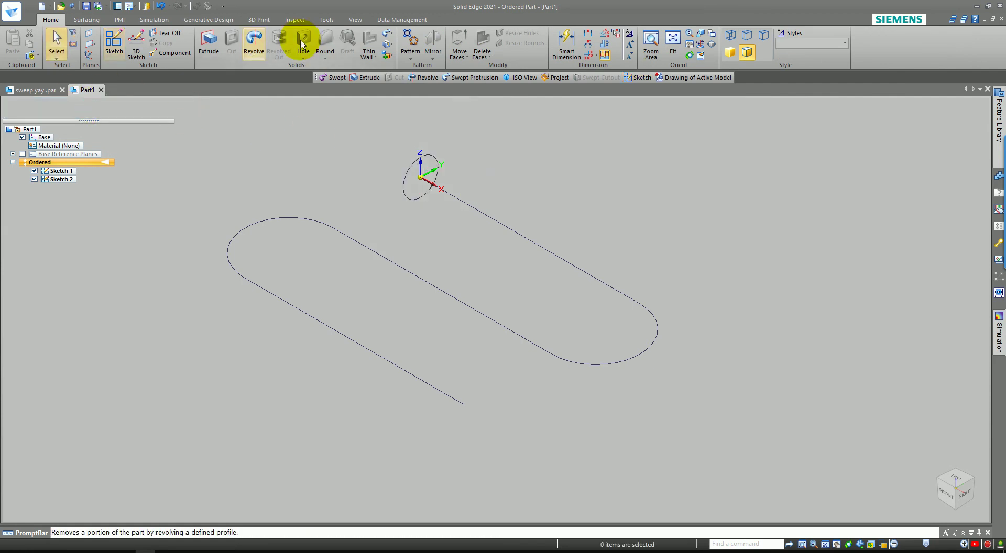
- Sweep the Sketch 2 circle along the Sketch 1 path as a swept protrusion, Protrusion 1
left_click(388, 37)
left_click(404, 46)
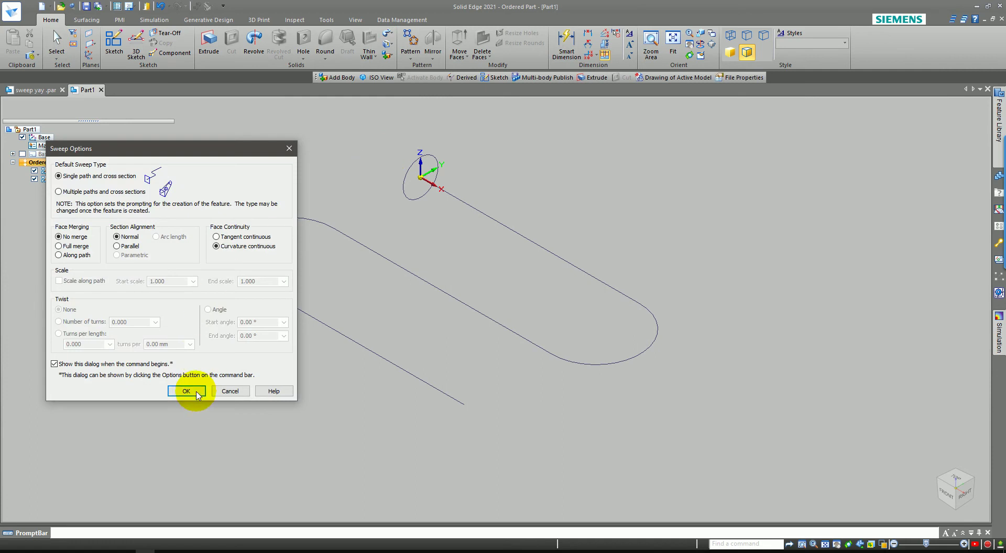
left_click(186, 391)
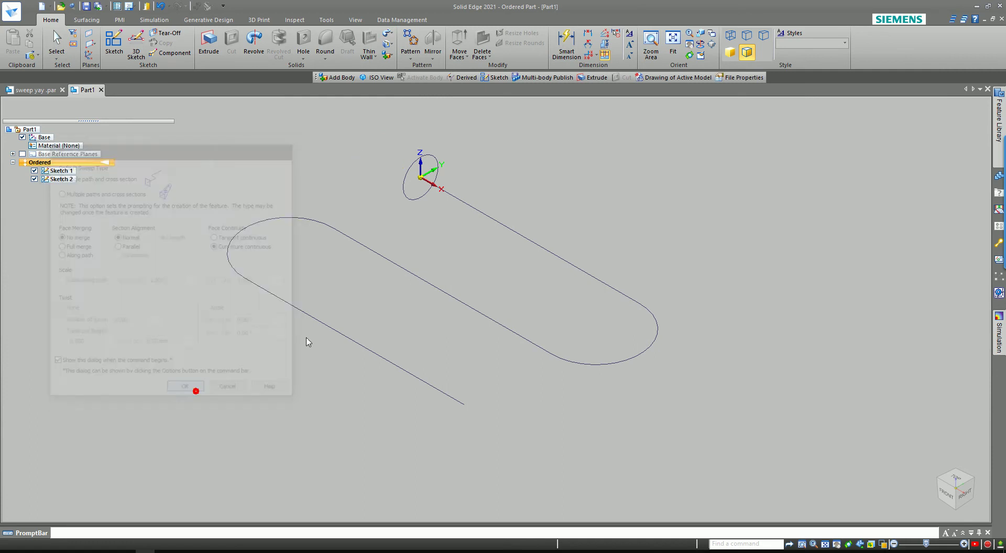
left_click(455, 202)
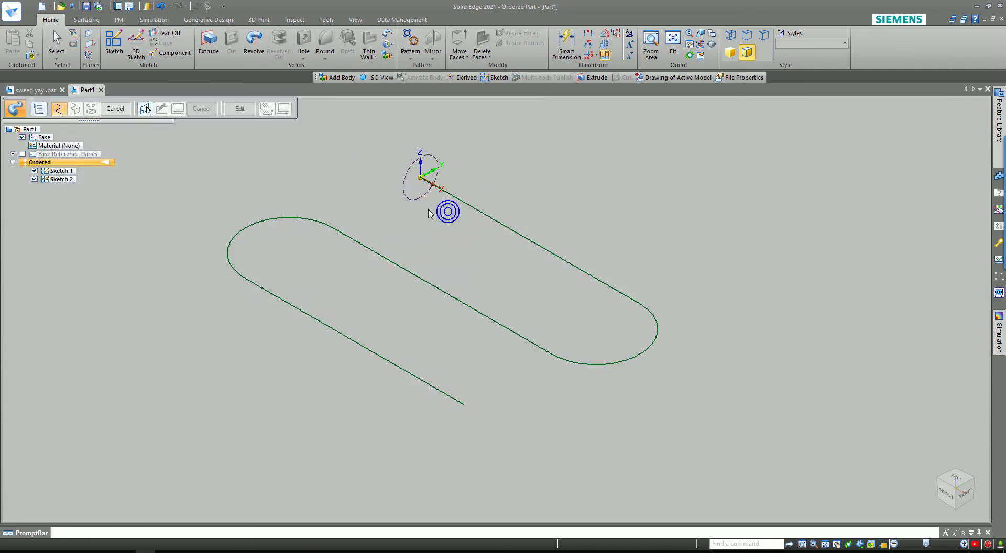
right_click(414, 201)
left_click(390, 204)
left_click(117, 106)
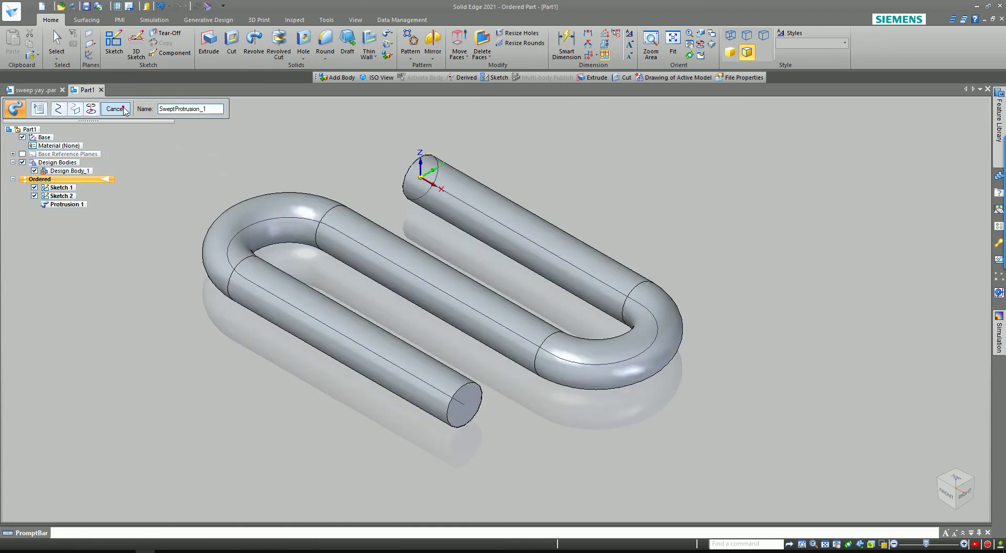
left_click(125, 110)
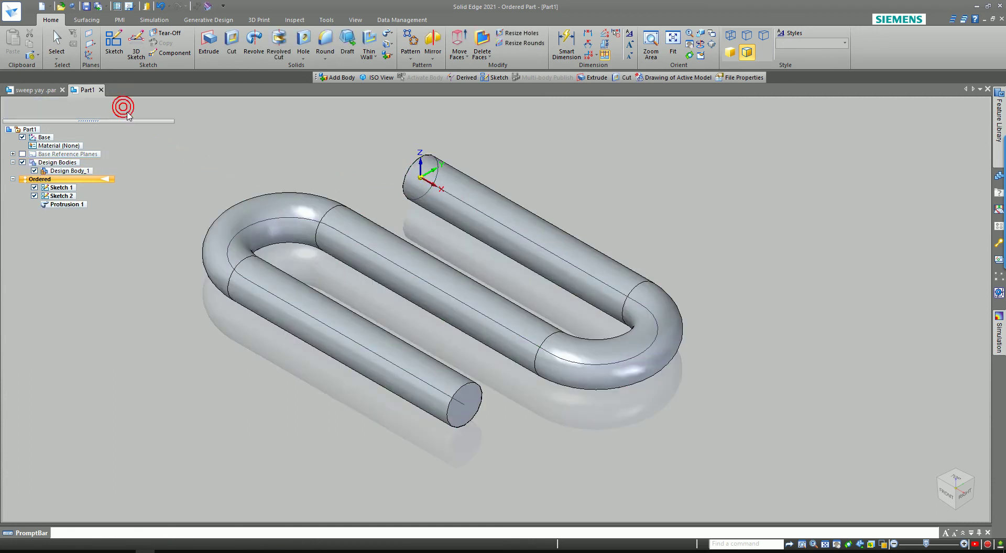
- Shell the tube with a 6 mm Thin Wall, leaving the starting end face open
left_click(369, 41)
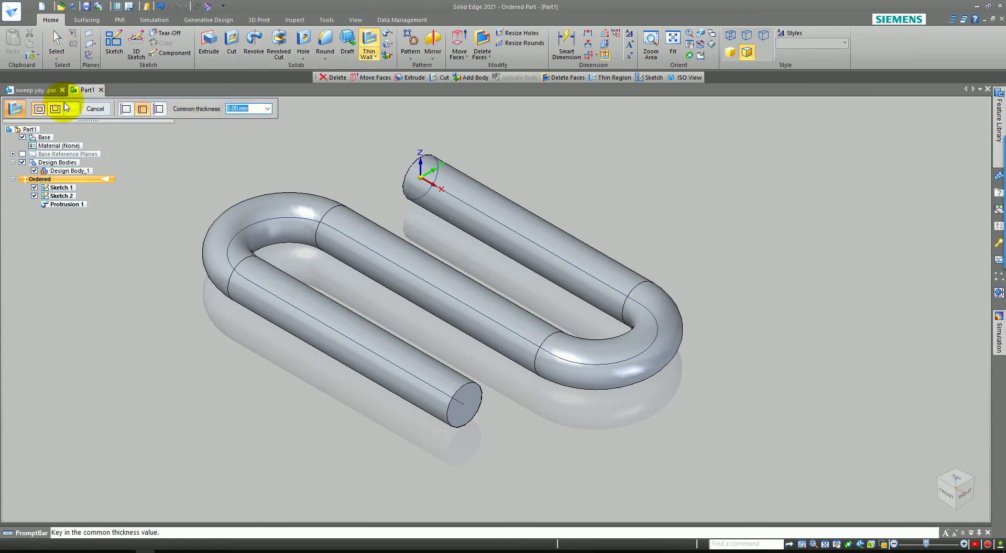
key("Return")
left_click(469, 408)
middle_click_drag(370, 214, 295, 190)
left_click(294, 189)
right_click(249, 214)
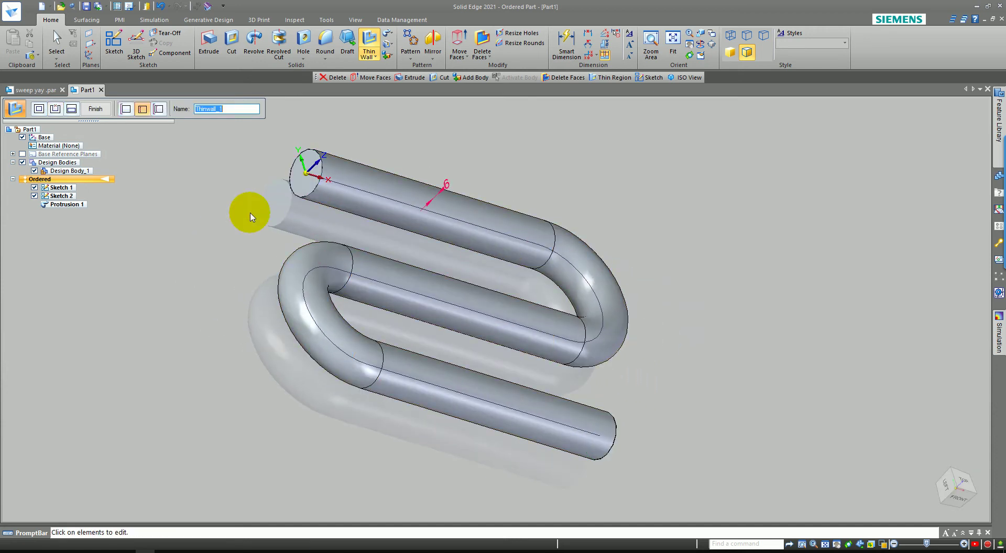
left_click(95, 109)
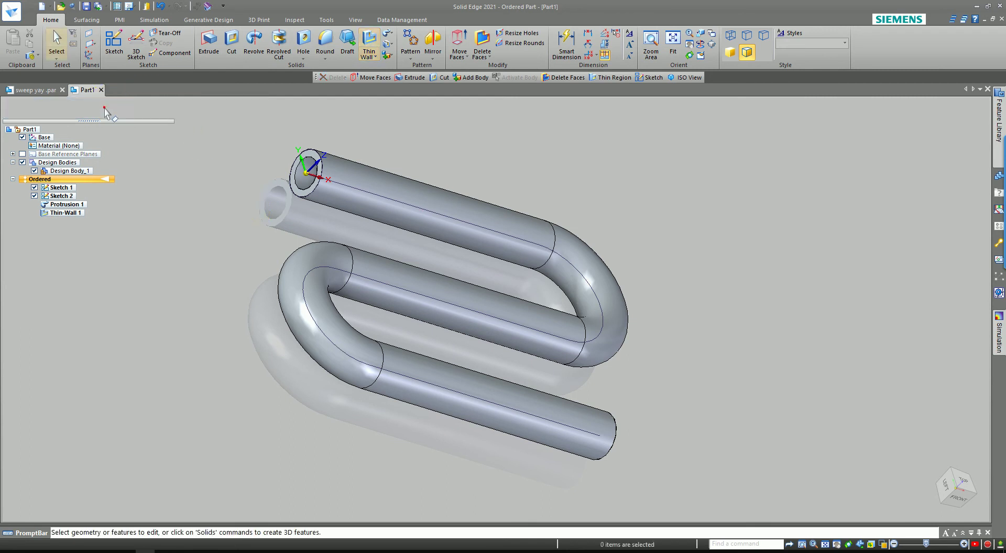
mouse_move(206, 215)
middle_mouse_down()
mouse_move(225, 206)
mouse_move(243, 214)
middle_mouse_up()
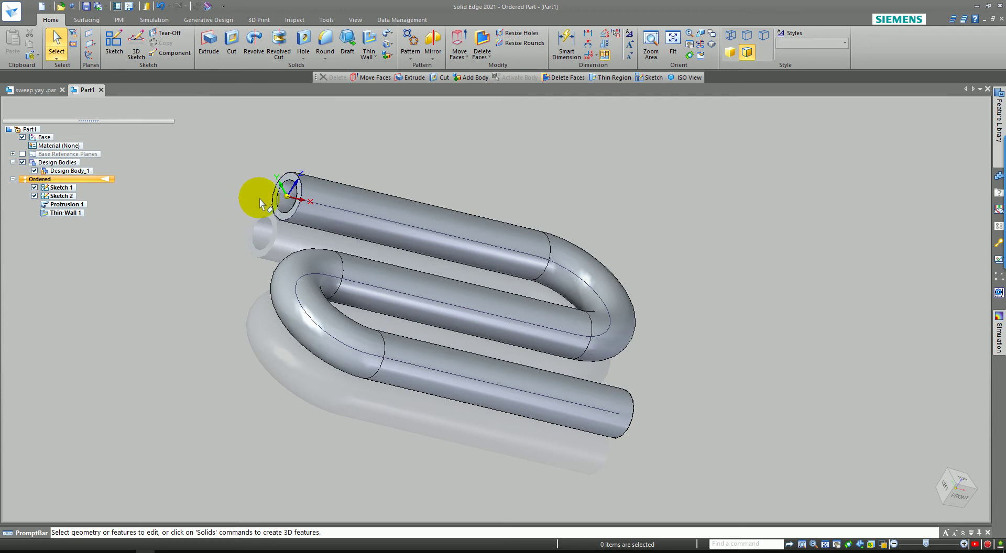
scroll(259, 198, "up", 3)
- Start a sketch on a plane normal to the tube path at its open end
left_click(110, 50)
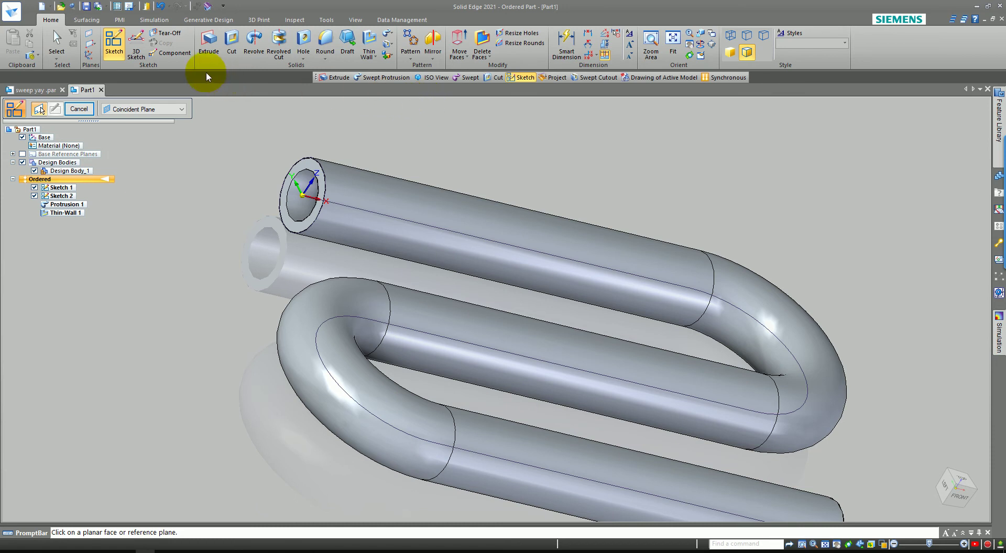
left_click(181, 109)
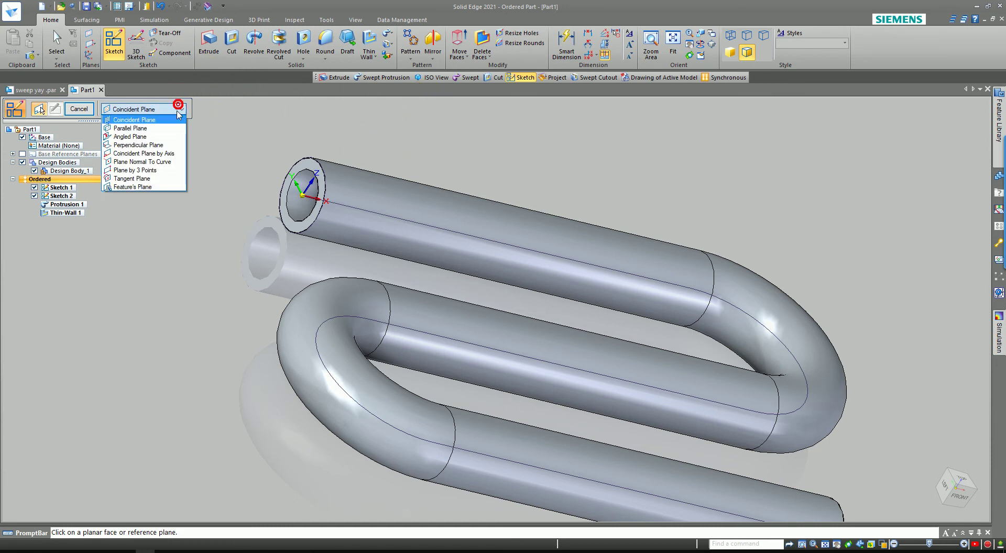
left_click(170, 162)
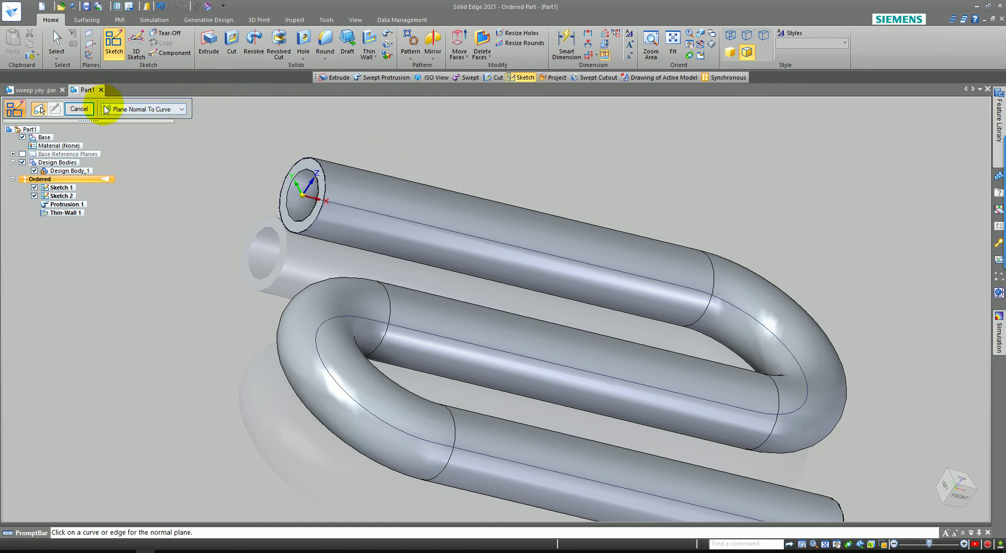
left_click_drag(107, 103, 519, 113)
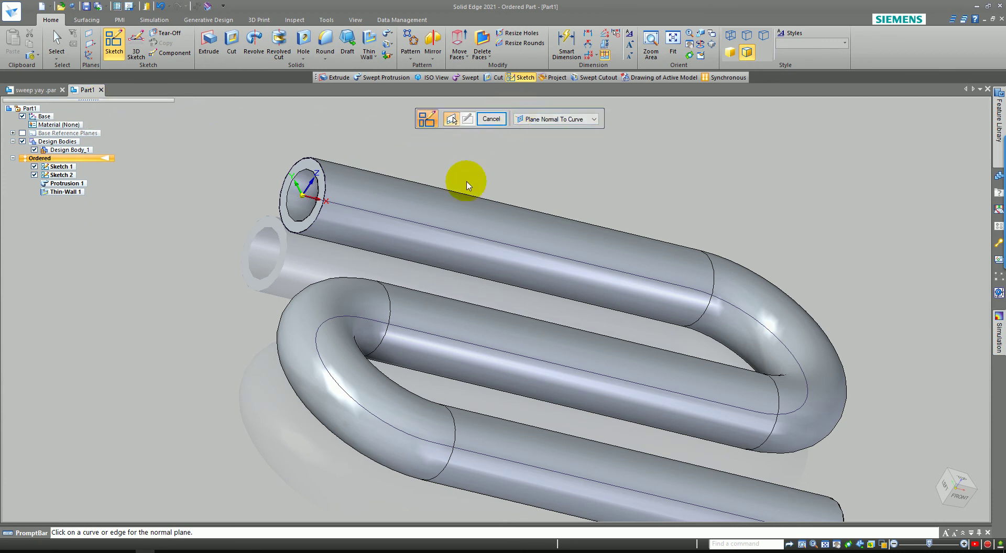
left_click(359, 211)
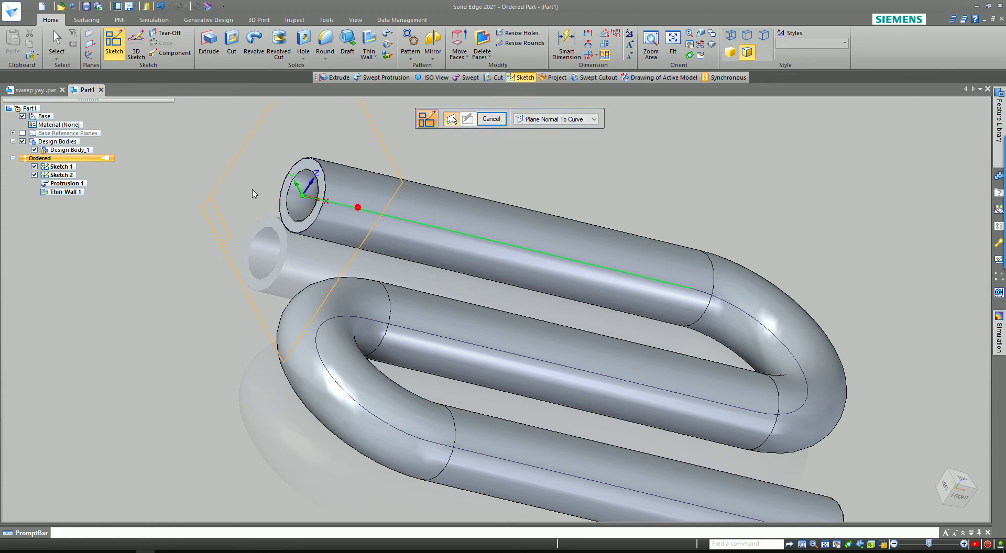
left_click(225, 188)
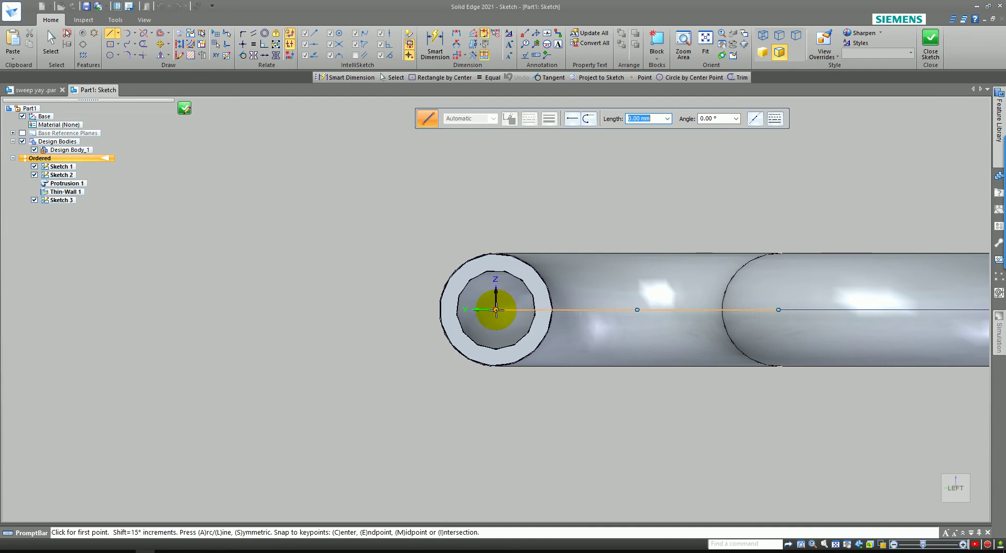
- Draw a 40 mm vertical line up from the centre and close Sketch 3
left_click(495, 309)
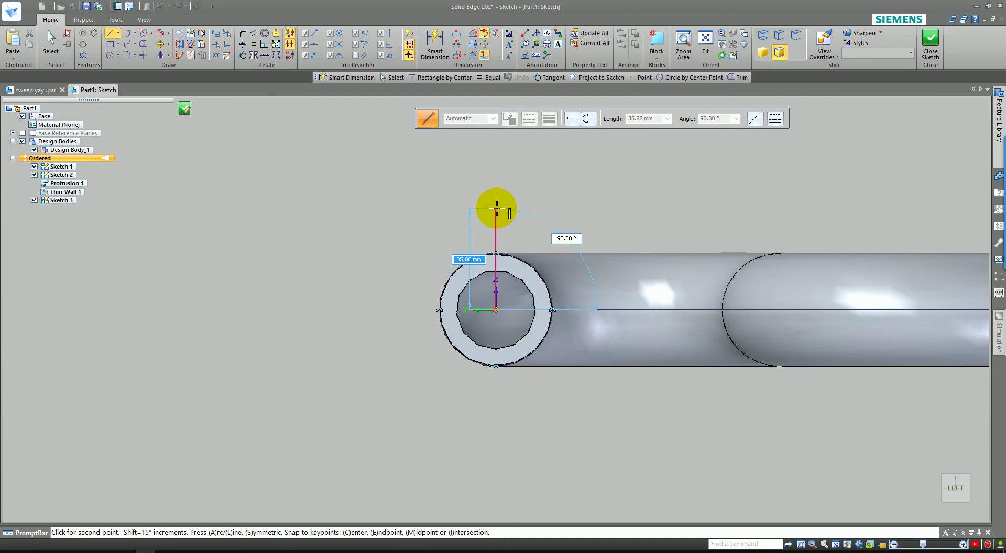
key("Return")
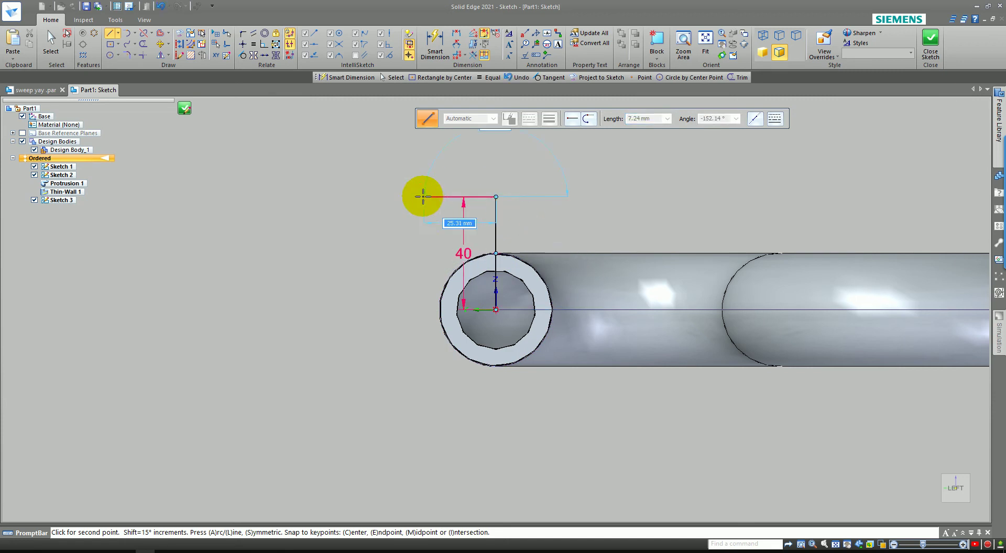
left_click(931, 42)
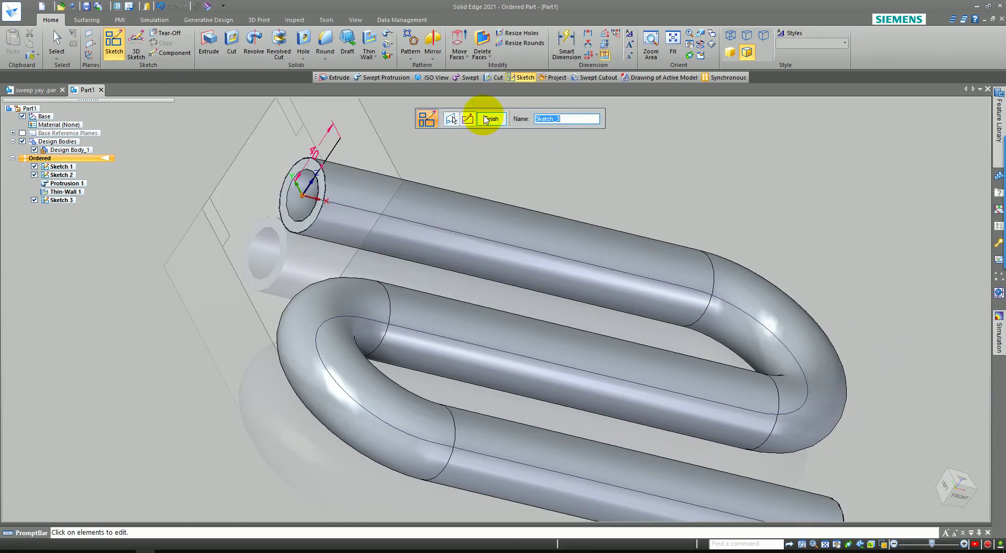
- Suppress the Thin-Wall 1 feature in PathFinder
left_click(496, 120)
left_click(495, 119)
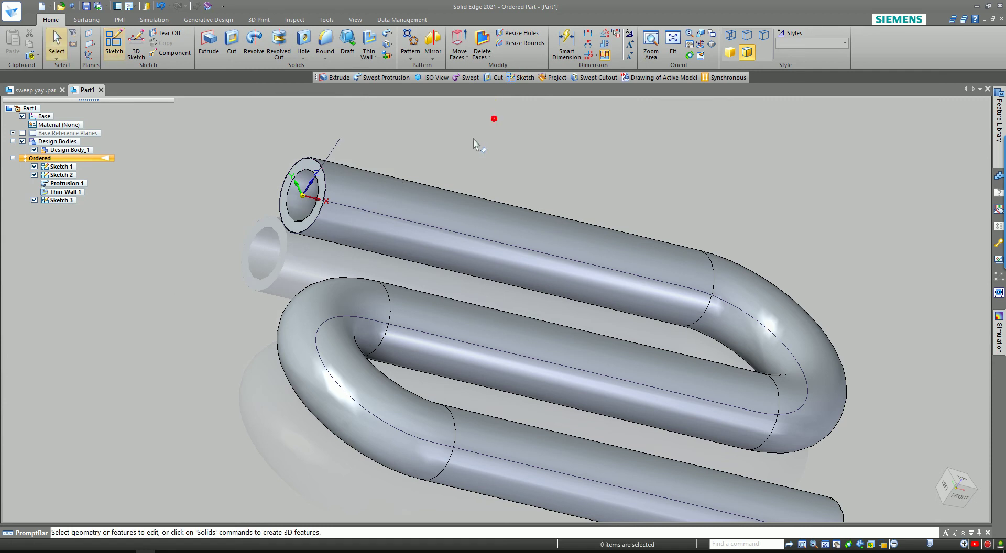
left_click(53, 193)
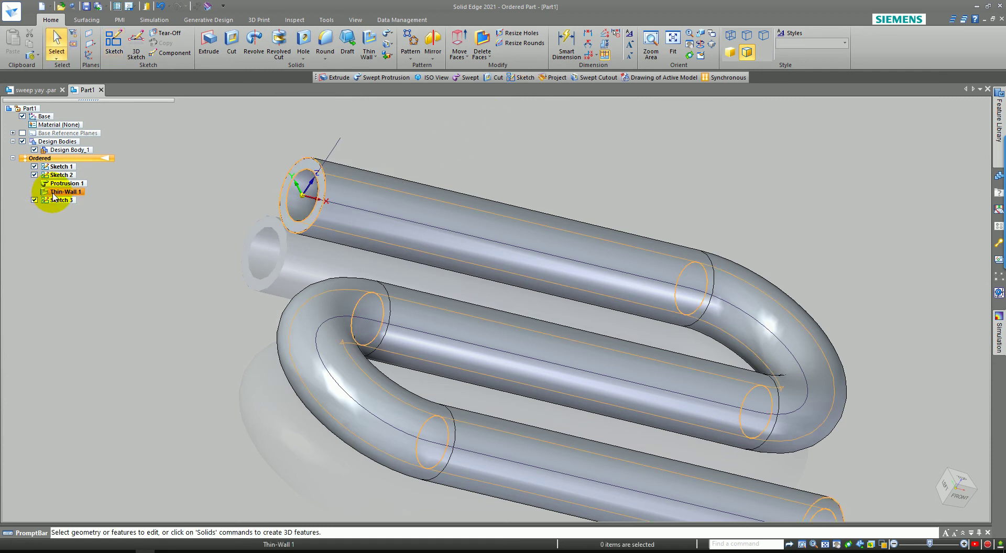
left_click(54, 194)
right_click(54, 193)
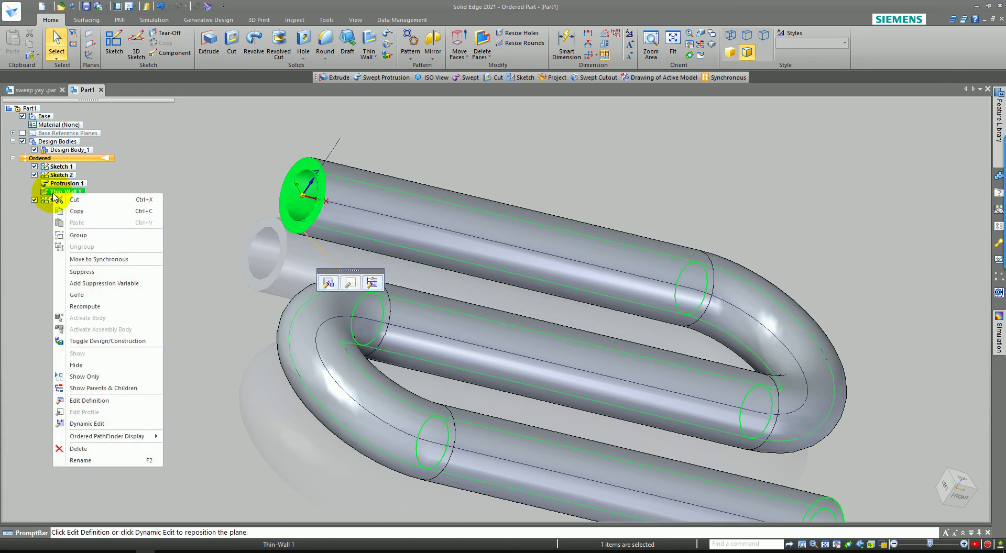
left_click(87, 272)
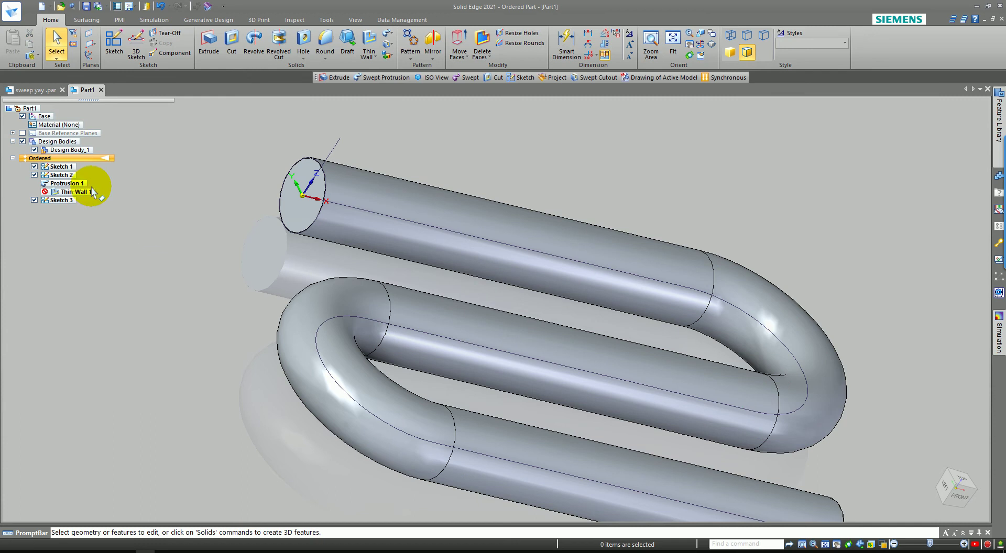
- Move Thin-Wall 1 below Sketch 3 in the feature order
left_click(65, 193)
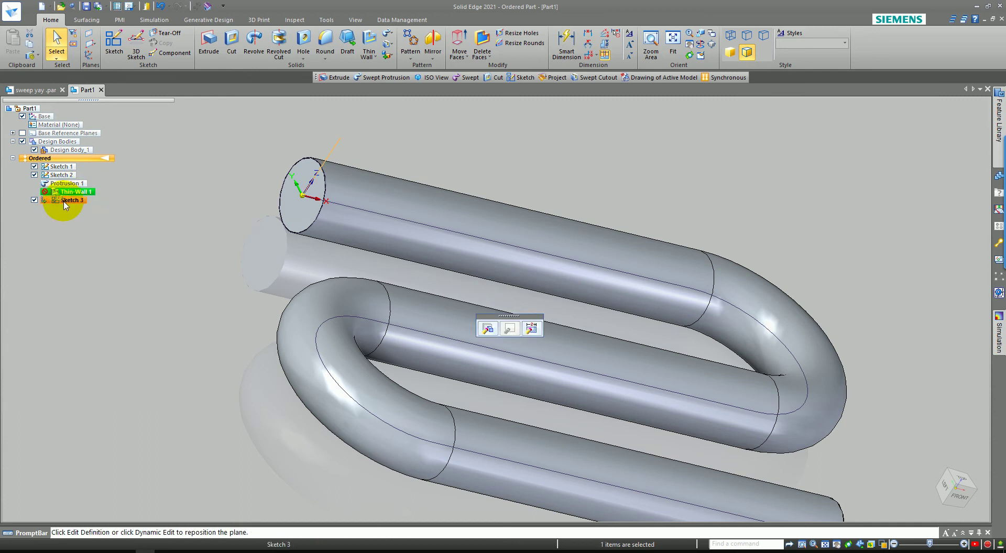
left_click_drag(65, 205, 64, 203)
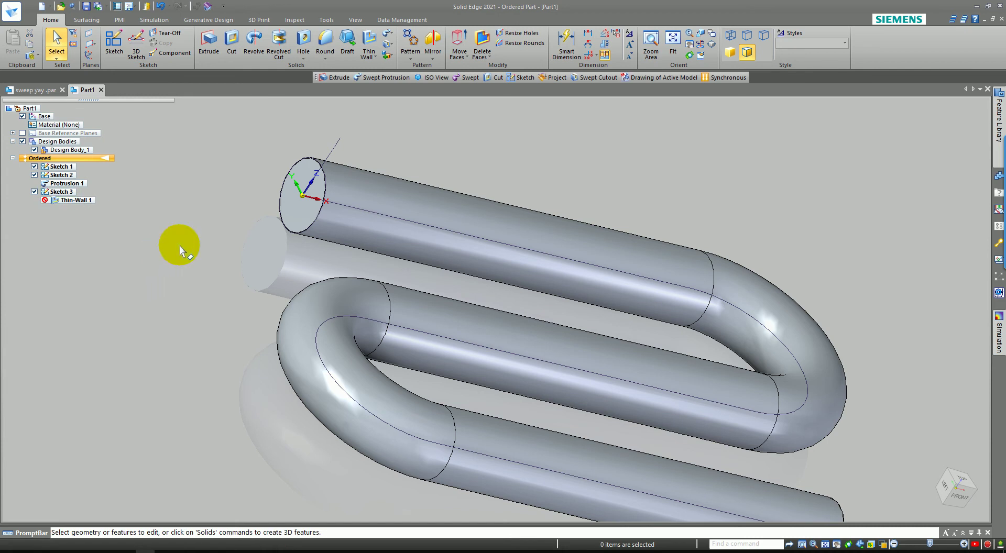
key("Escape")
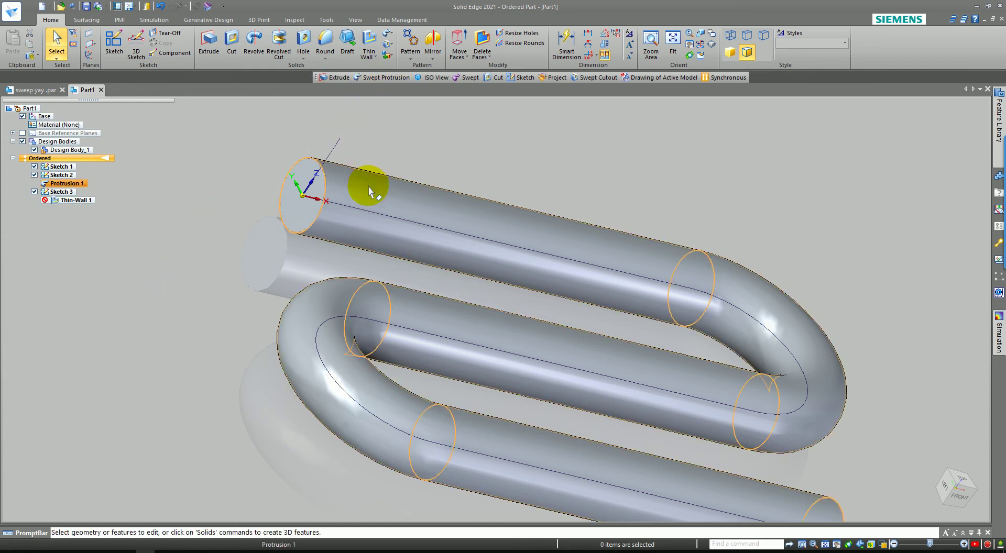
- Create a swept surface with the Sketch 3 40 mm line along the tube's centre path
left_click(85, 20)
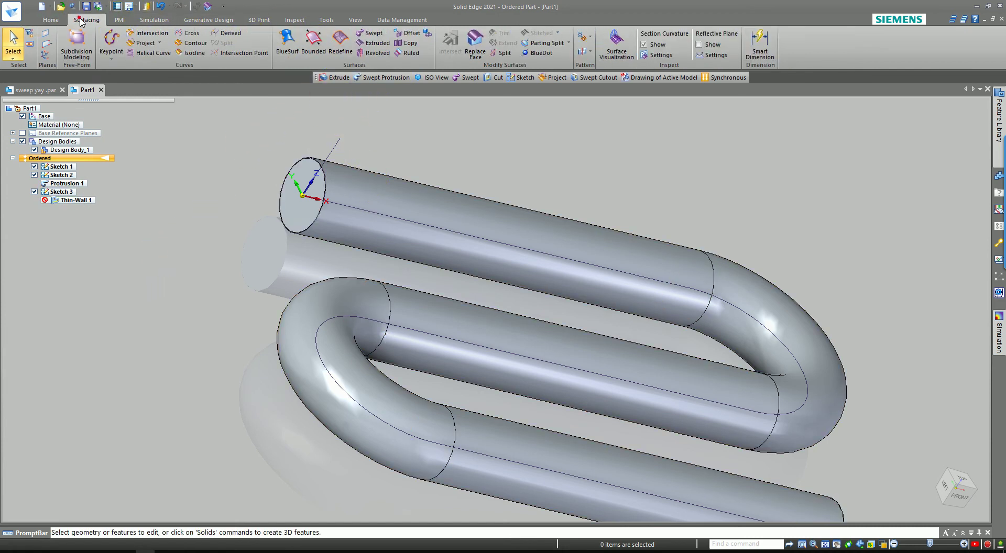
left_click(382, 36)
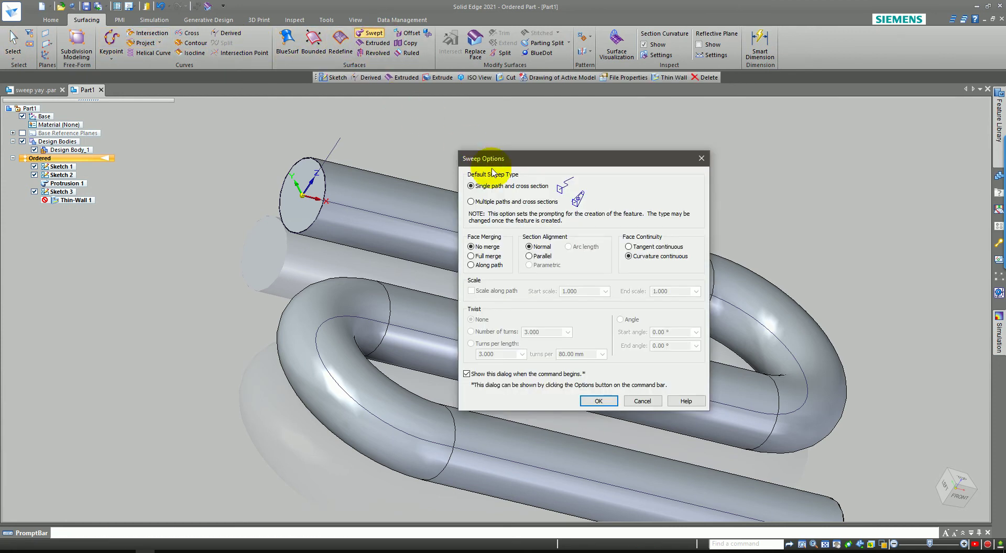
left_click(609, 402)
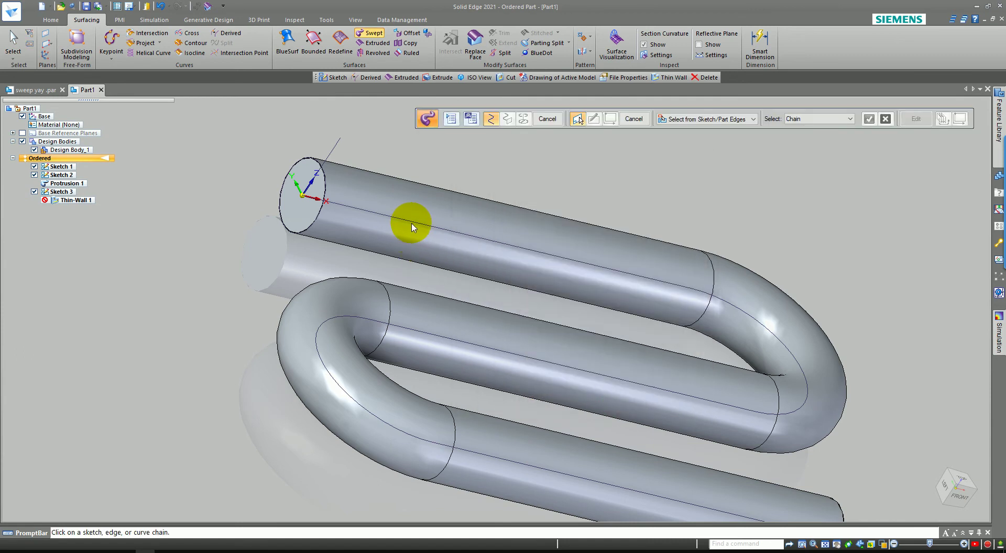
left_click(255, 258)
right_click(358, 229)
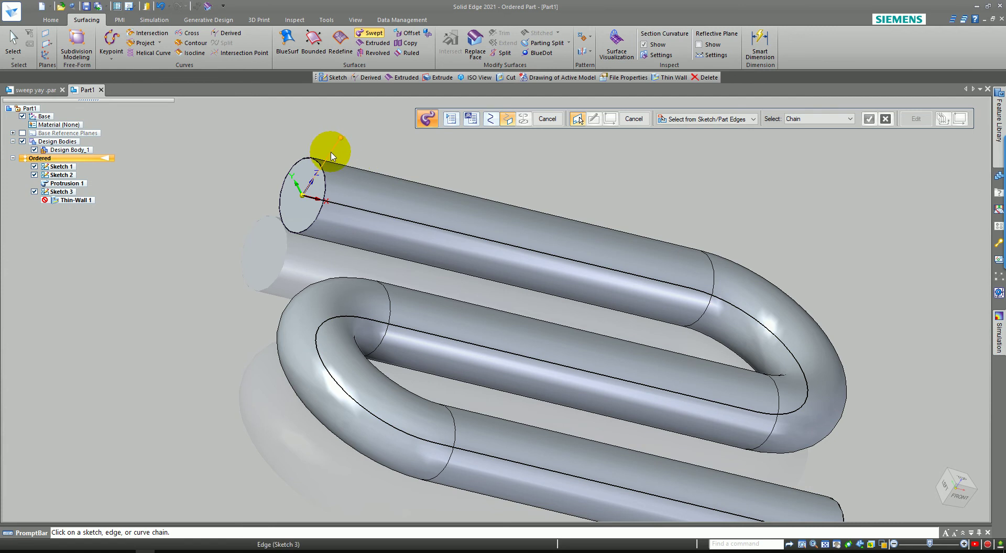
left_click(331, 155)
right_click(415, 162)
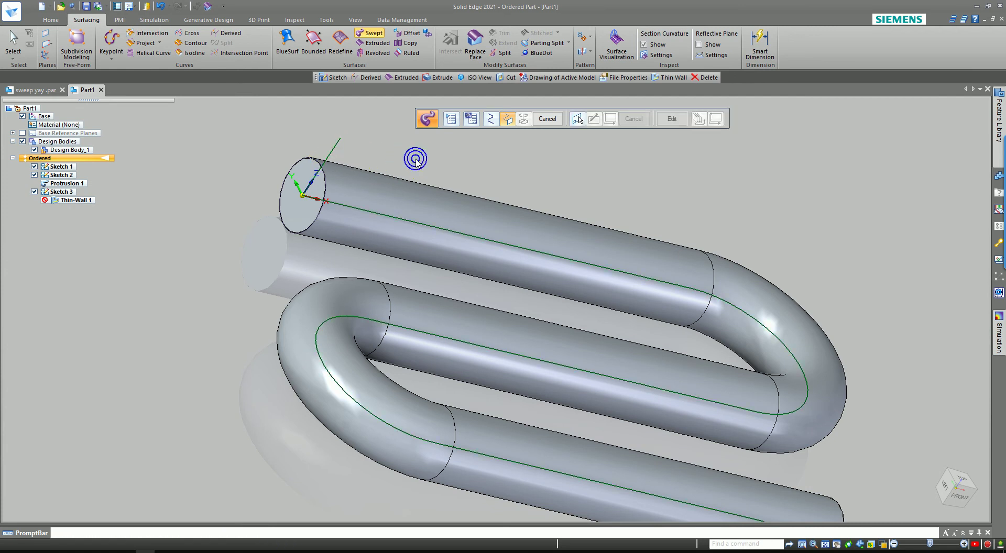
right_click(415, 162)
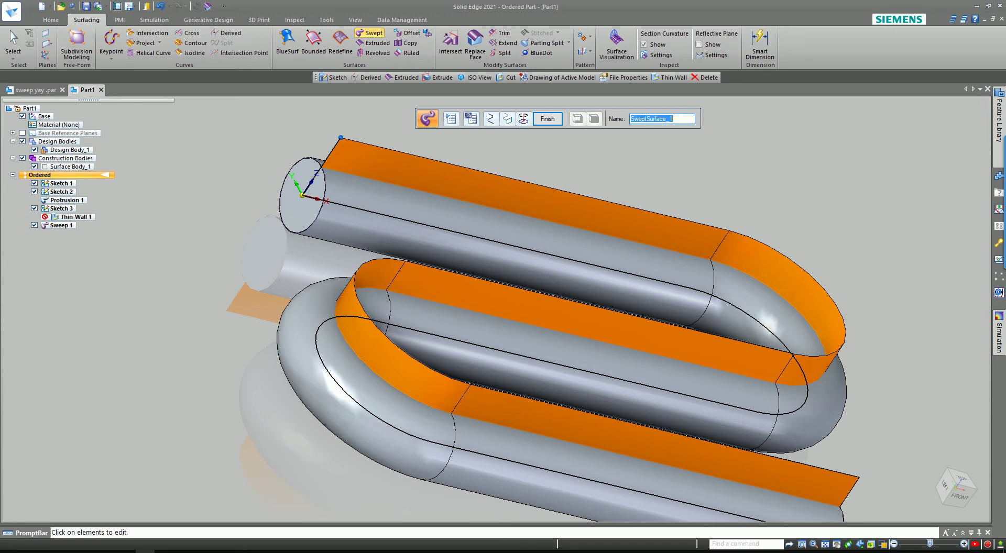
- Set the sweep twist to Turns per length and preview the twisted surface
left_click(451, 118)
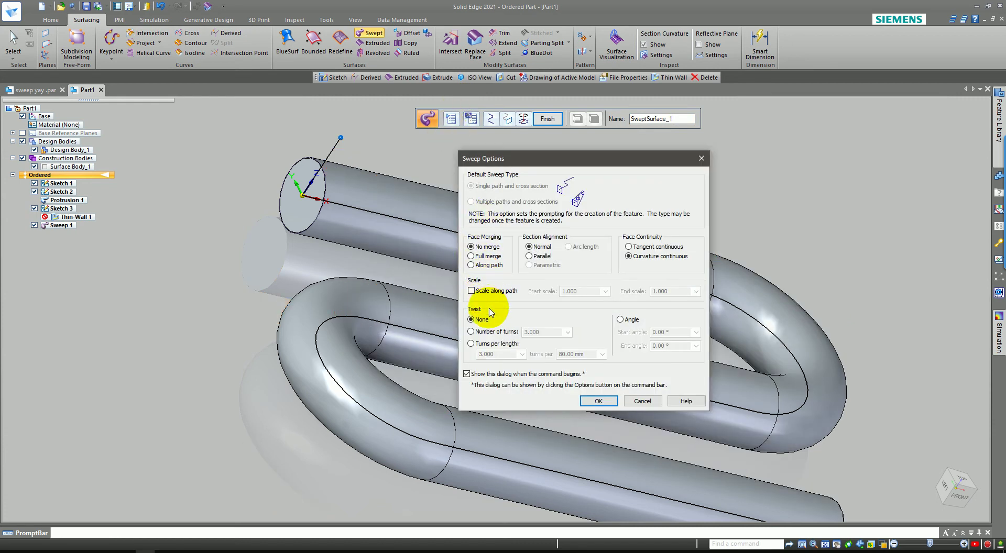
left_click(498, 332)
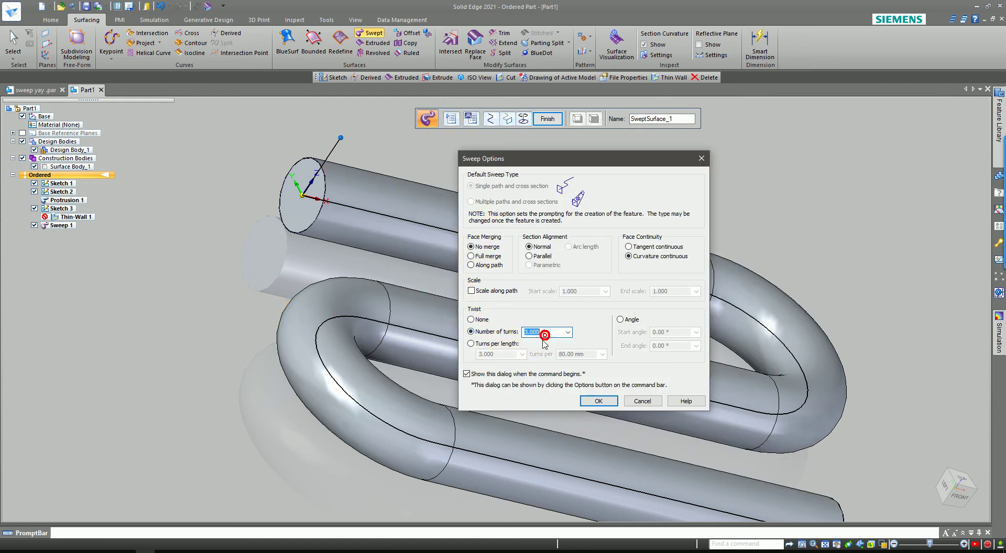
left_click(471, 344)
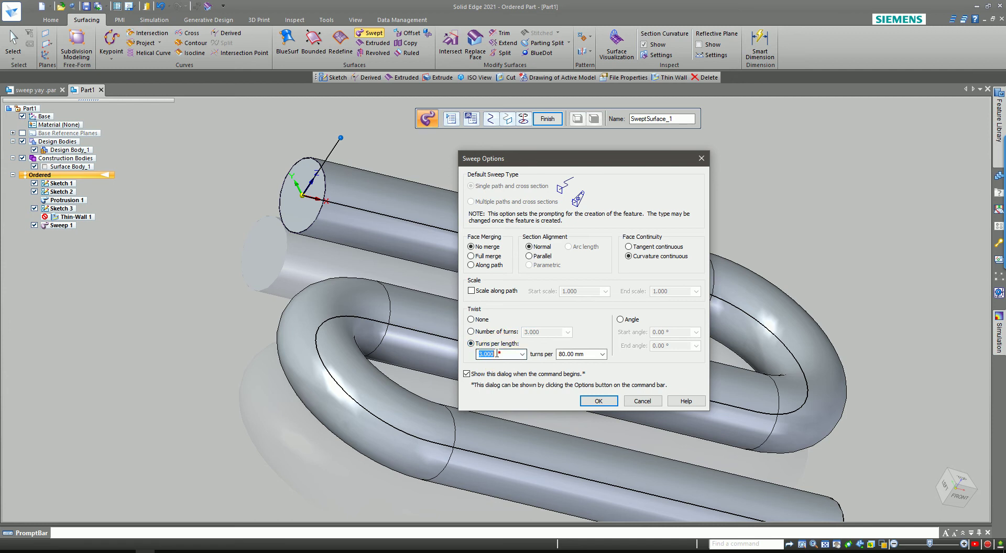
left_click(596, 402)
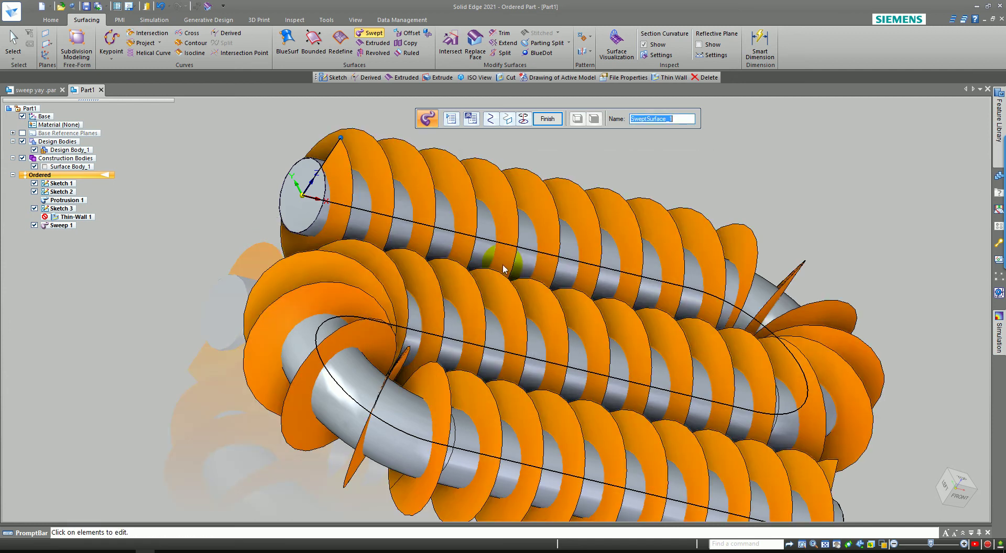
middle_click_drag(527, 278, 467, 275)
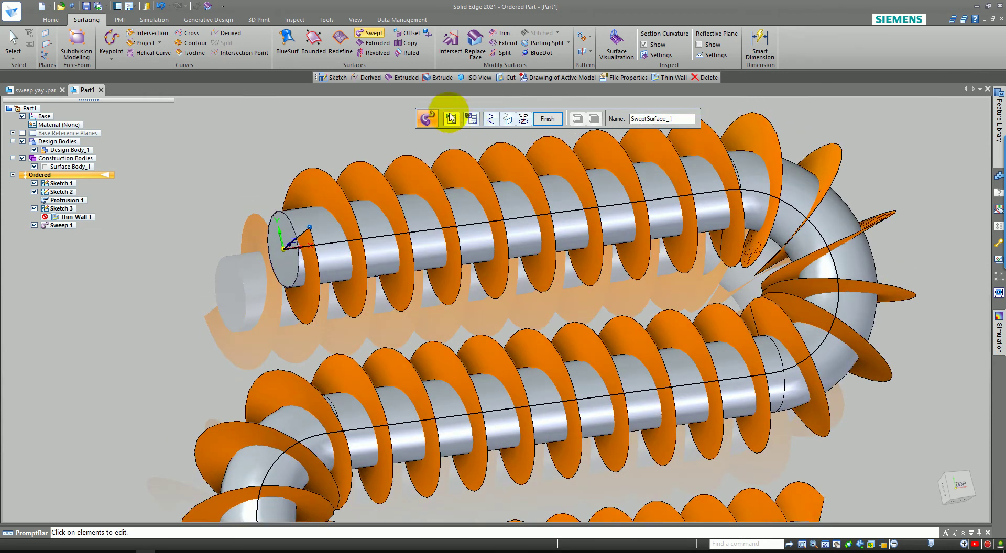
- Increase the turns-per-length twist to 5 for denser helical fins
left_click(450, 118)
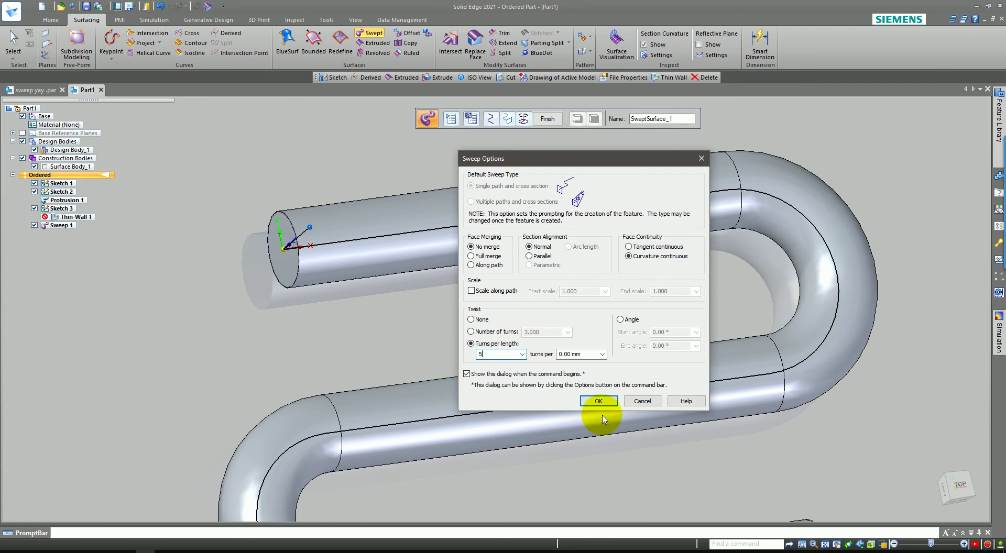
left_click(603, 401)
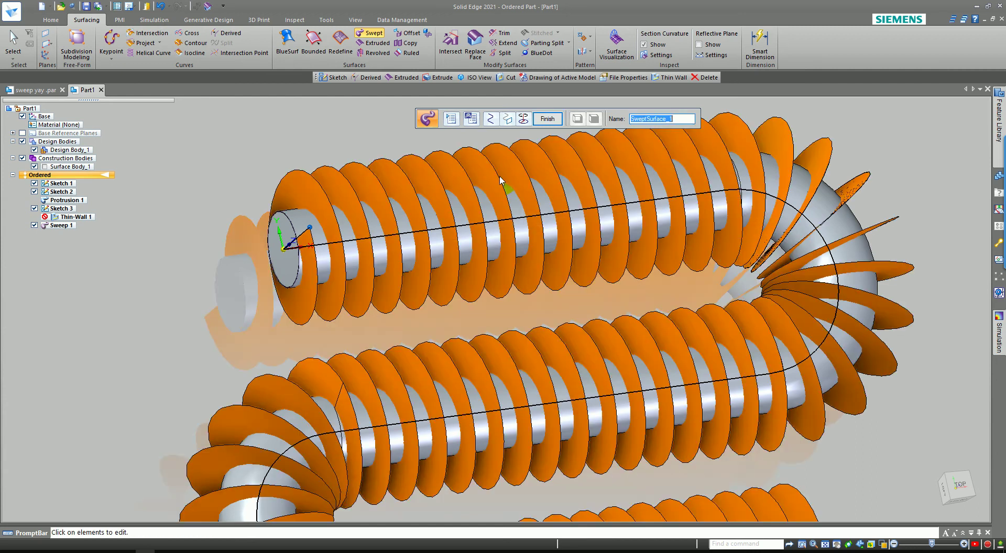
mouse_move(513, 250)
middle_mouse_down()
mouse_move(477, 244)
mouse_move(525, 219)
middle_mouse_up()
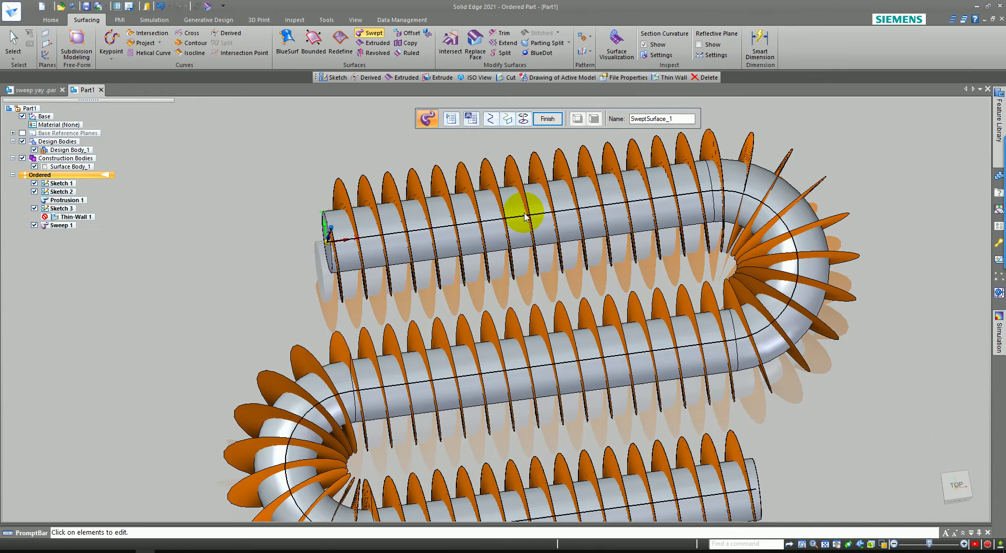
mouse_move(525, 219)
middle_mouse_down()
mouse_move(529, 226)
mouse_move(479, 220)
mouse_move(476, 197)
middle_mouse_up()
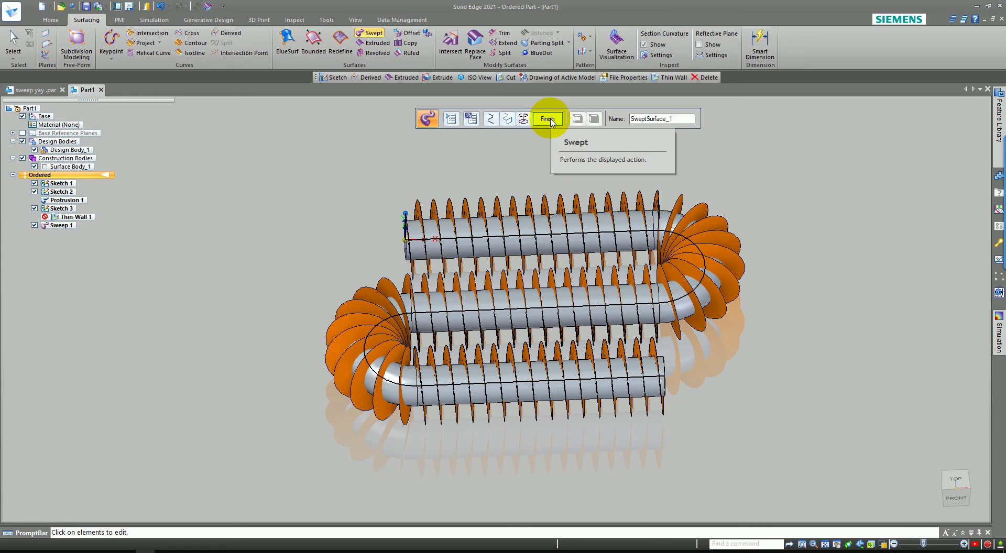
- Finish the helical fin surface and lengthen the path's 250 straights to 400
left_click(547, 119)
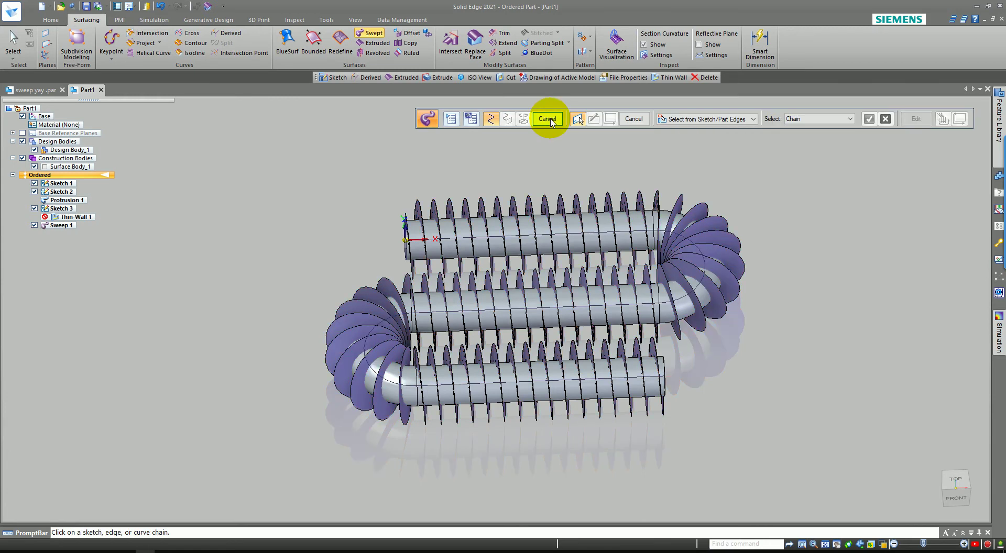
left_click(550, 120)
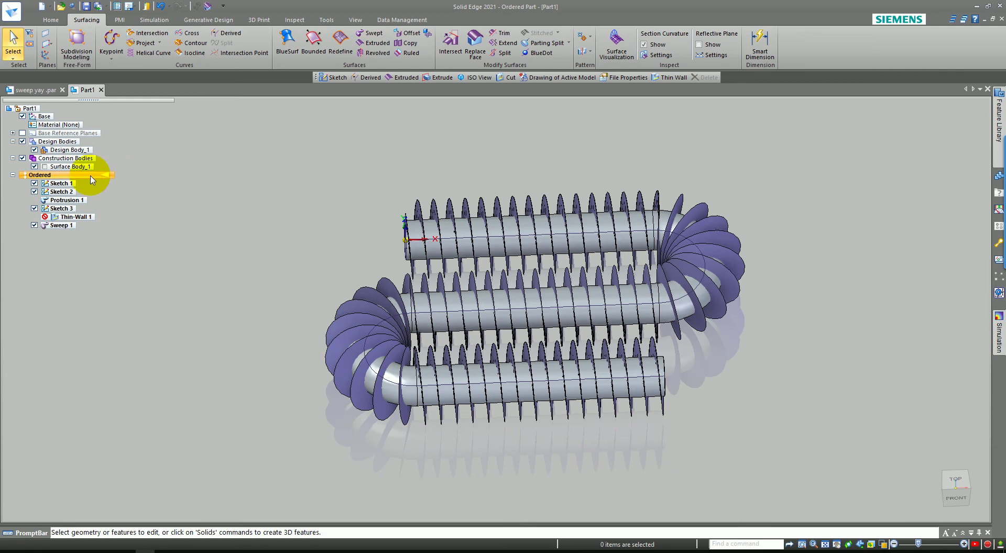
left_click(60, 183)
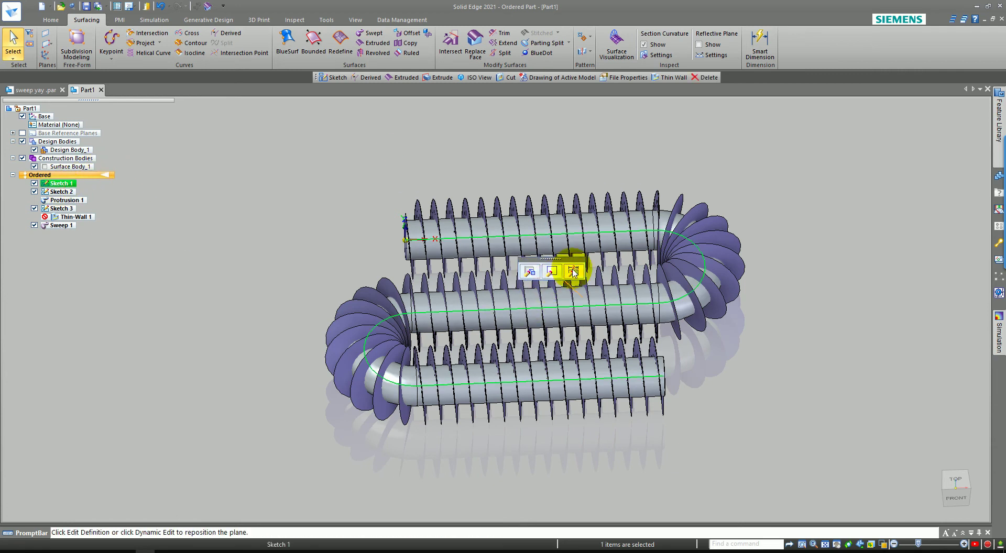
left_click(576, 270)
left_click(534, 227)
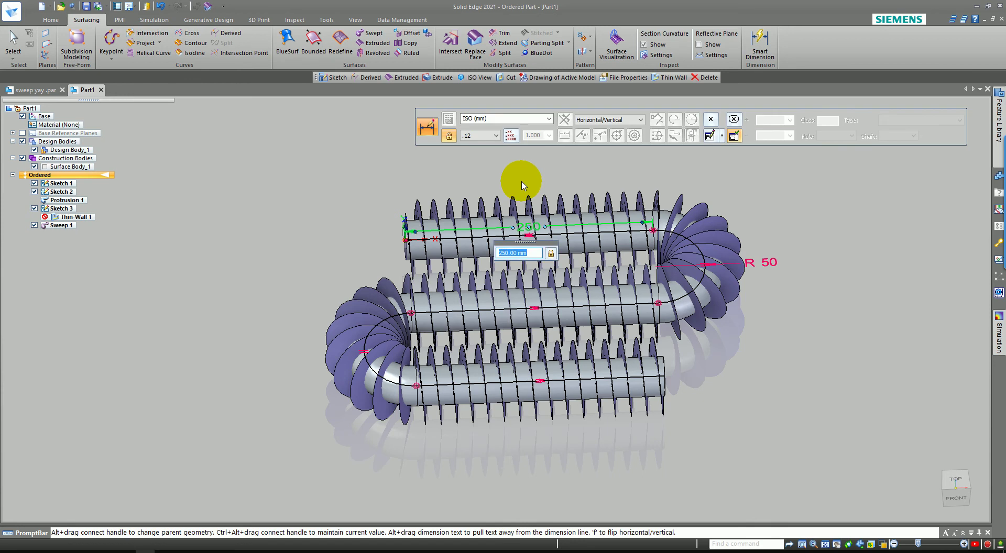
type("400")
key("Return")
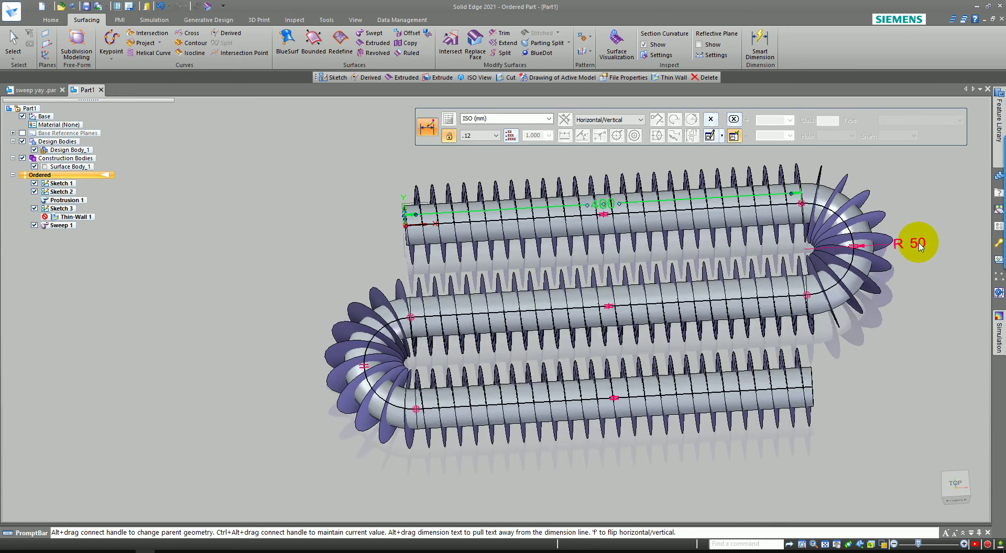
- Widen the path's bends from R 50 to R 75
left_click(914, 243)
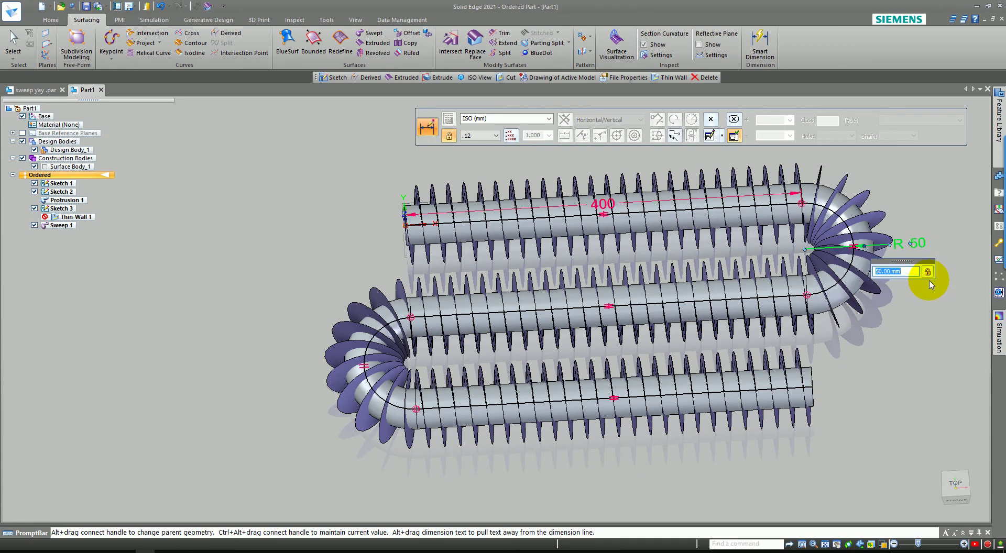
type("75")
key("Return")
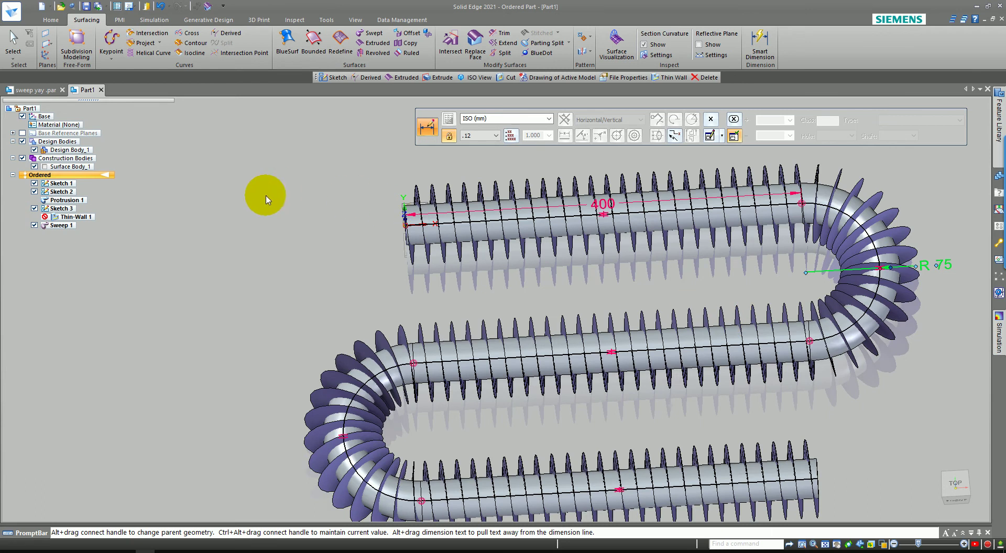
middle_click_drag(291, 247, 299, 225)
scroll(299, 231, "down", 2)
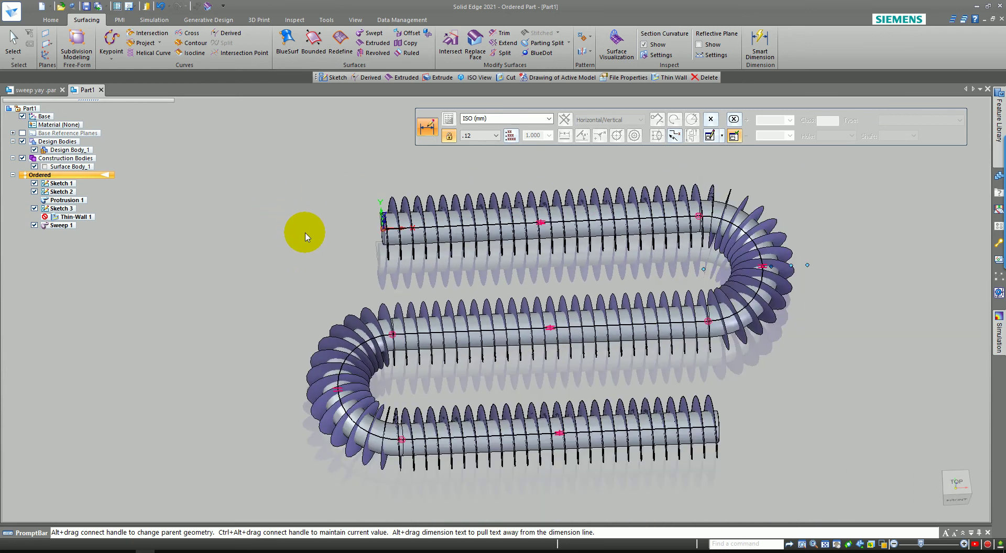
left_click(192, 226)
mouse_move(235, 252)
middle_mouse_down()
mouse_move(277, 234)
mouse_move(273, 250)
middle_mouse_up()
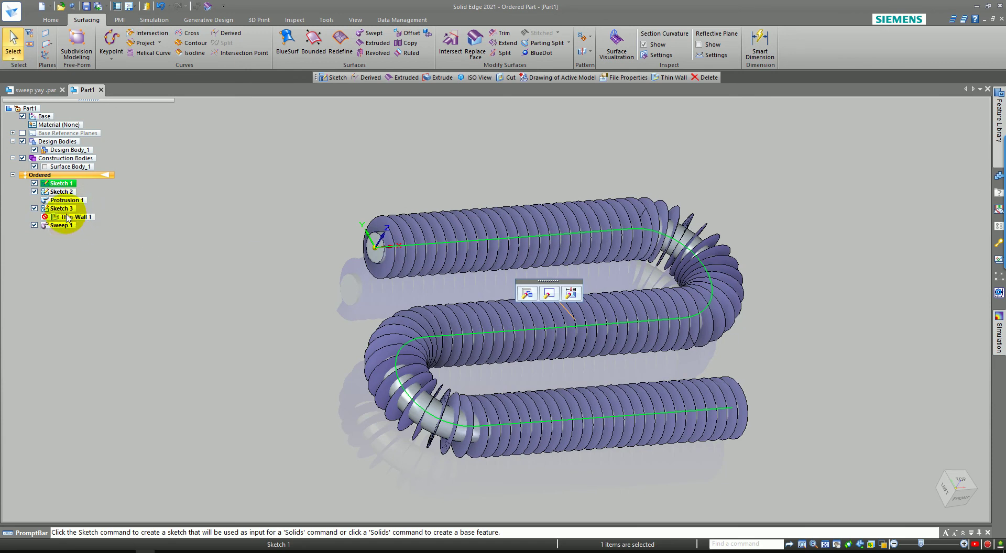
- Change the tube profile diameter in Sketch 2 from 40 to 30
left_click(61, 192)
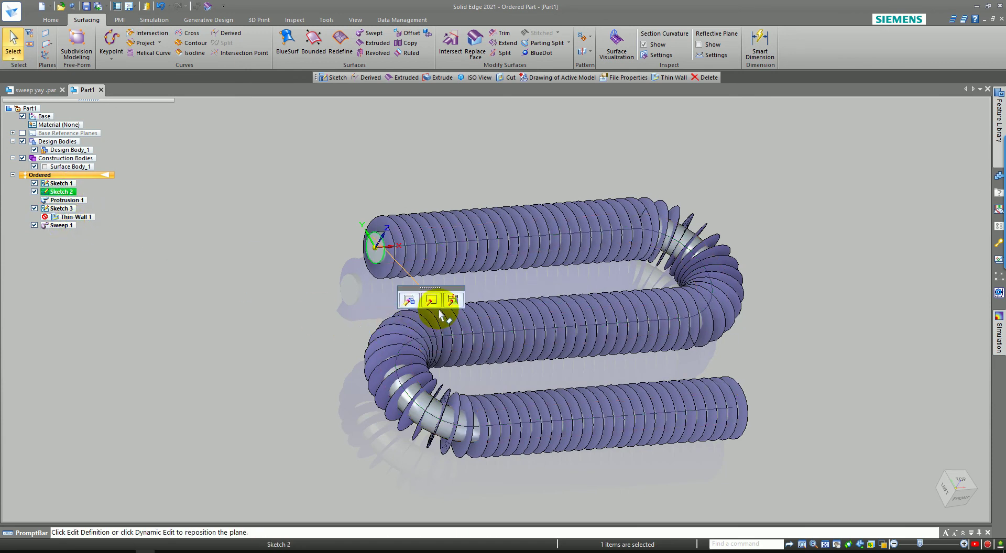
left_click(453, 300)
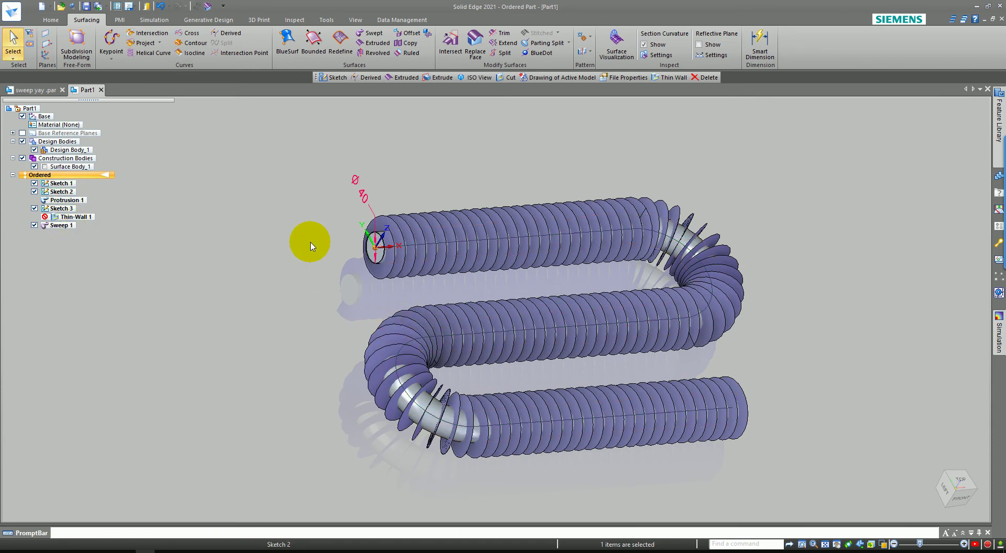
left_click(360, 198)
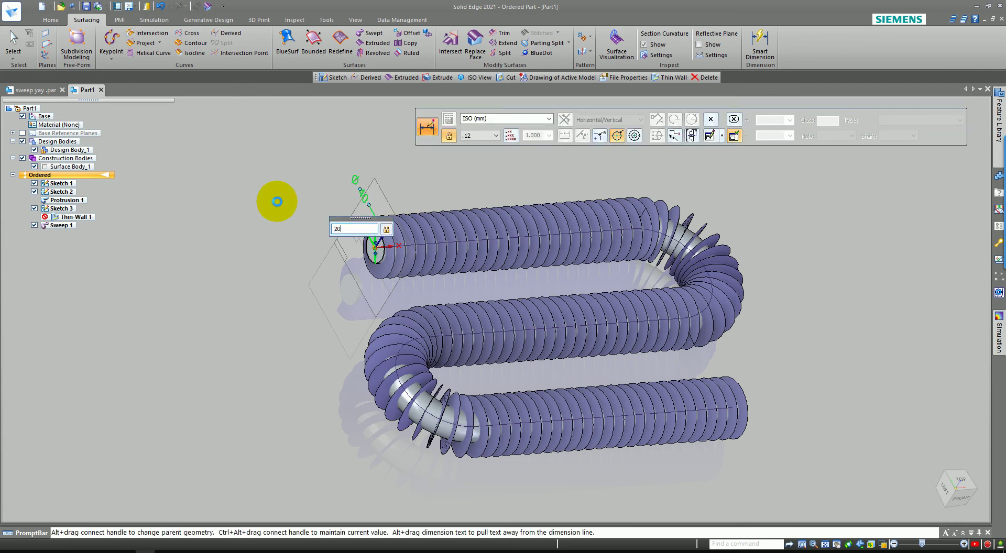
key("Return")
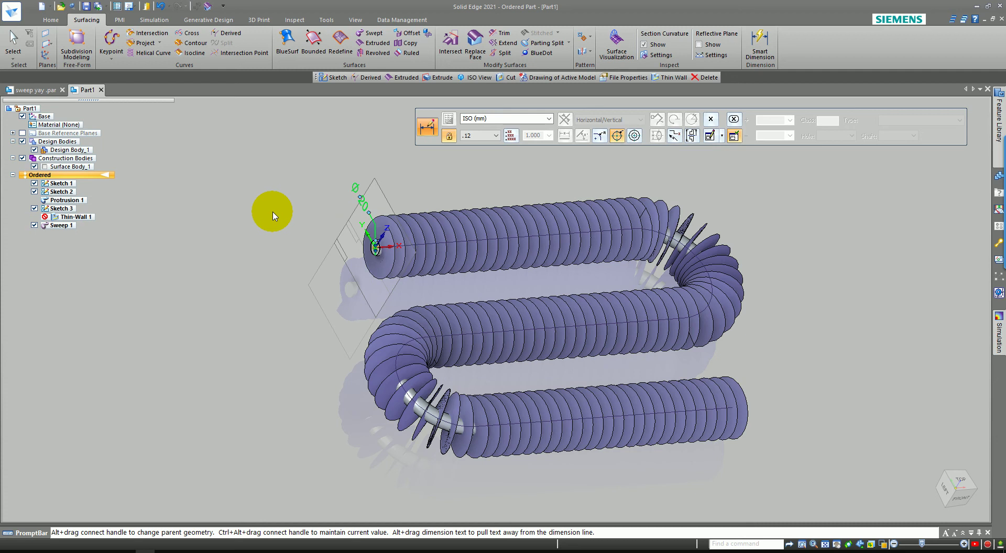
left_click(362, 201)
type("30")
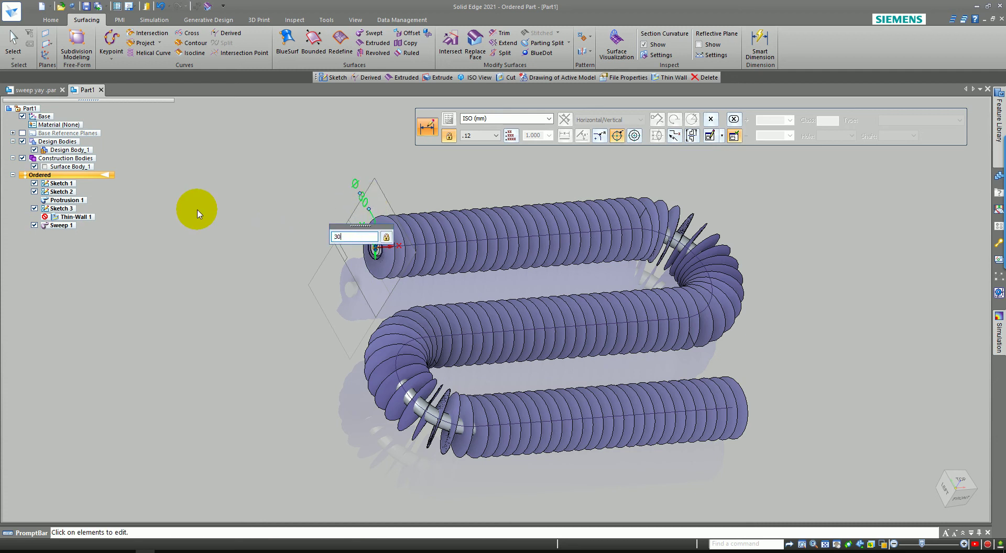
key("Return")
left_click(154, 230)
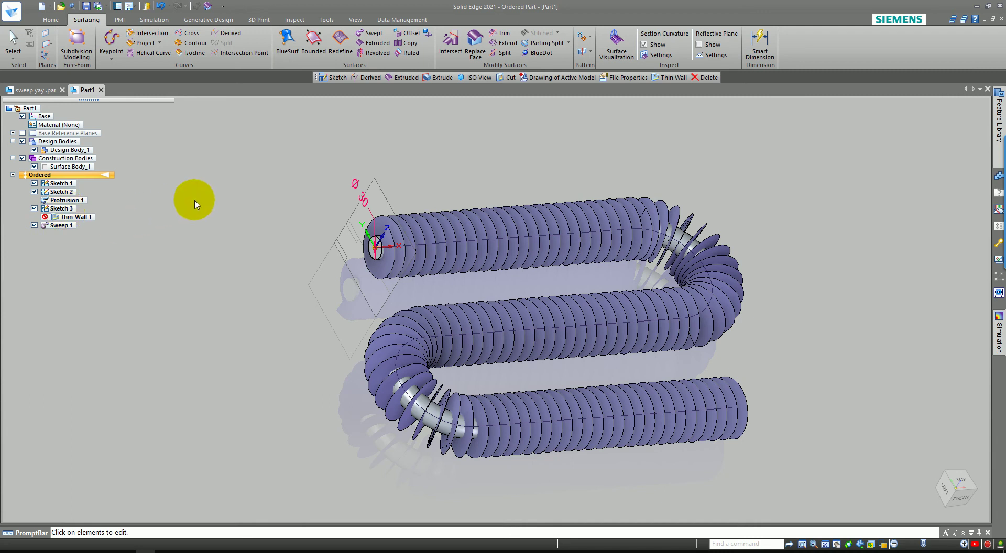
left_click(173, 209)
- Inspect the 35 dimension of the Sketch 3 fin profile, leaving it unchanged
left_click(69, 209)
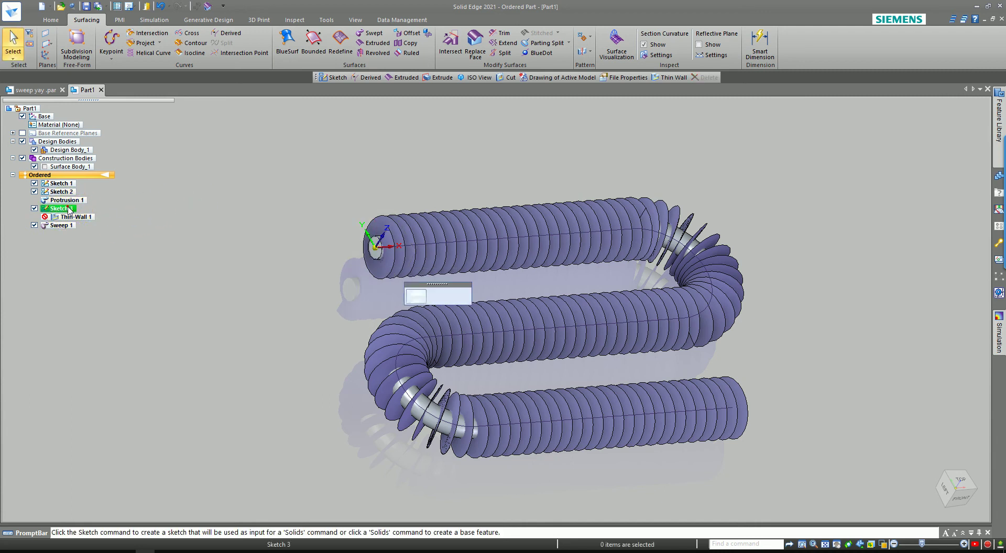
left_click(454, 309)
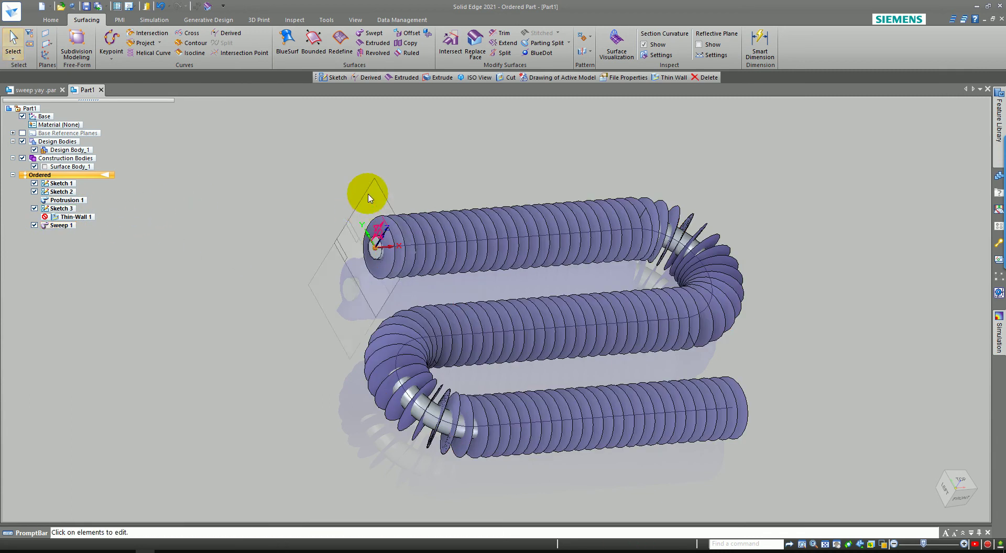
scroll(377, 231, "up", 5)
scroll(376, 229, "up", 2)
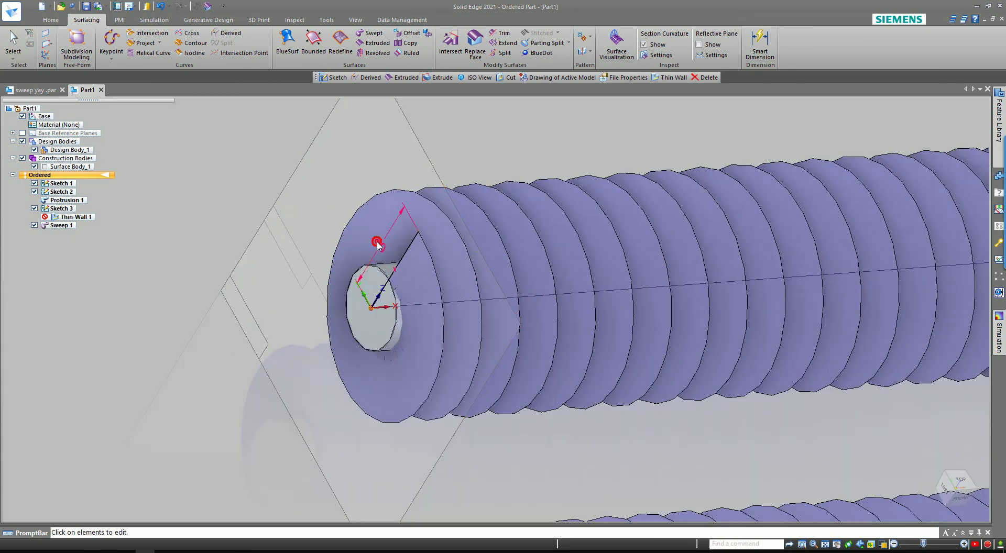
left_click(379, 244)
scroll(379, 244, "down", 2)
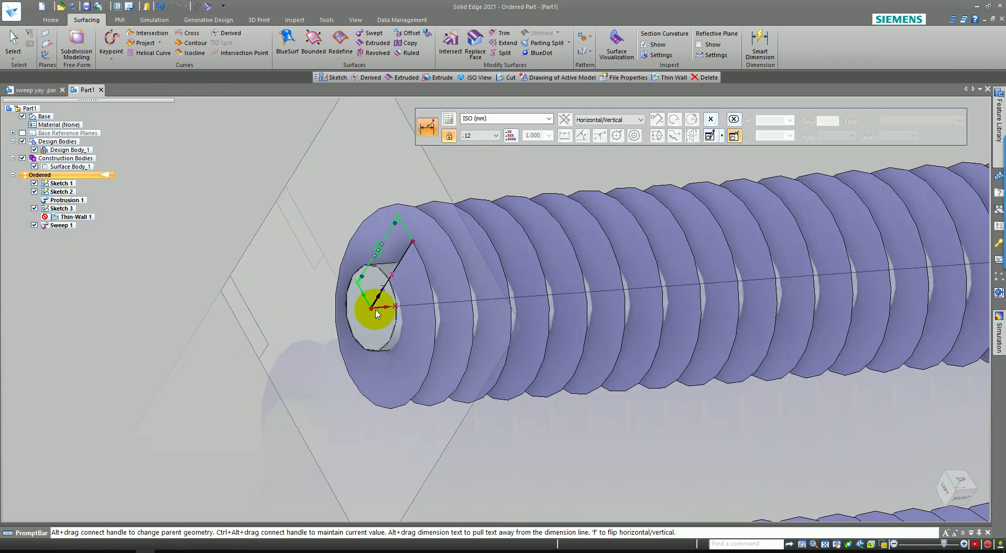
scroll(405, 319, "down", 4)
mouse_move(405, 320)
middle_mouse_down()
mouse_move(332, 352)
mouse_move(532, 367)
middle_mouse_up()
right_click(663, 353)
mouse_move(661, 359)
middle_mouse_down()
mouse_move(669, 294)
mouse_move(686, 309)
mouse_move(666, 329)
middle_mouse_up()
left_click(692, 314)
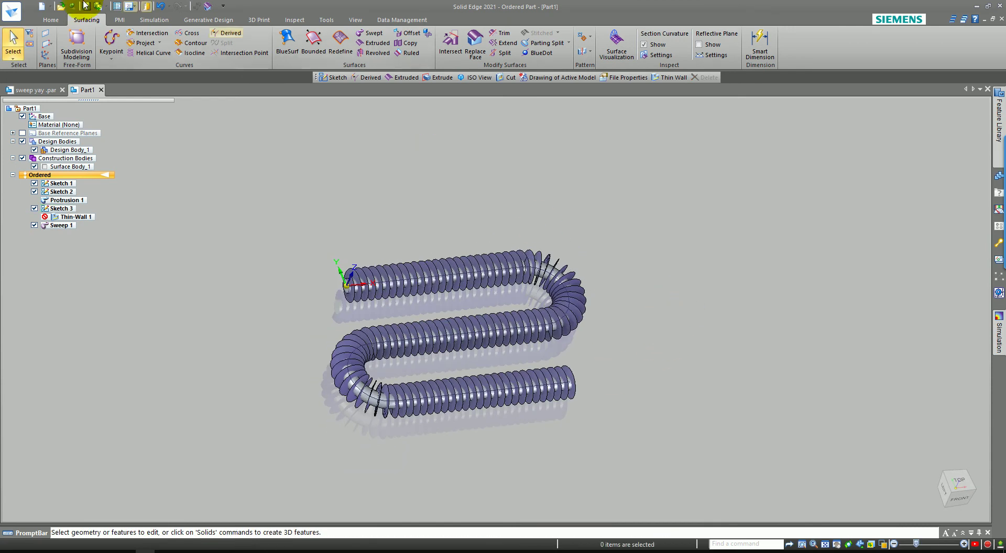
- Move Thin-Wall 1 below Sweep 1 in the feature order
left_click(50, 19)
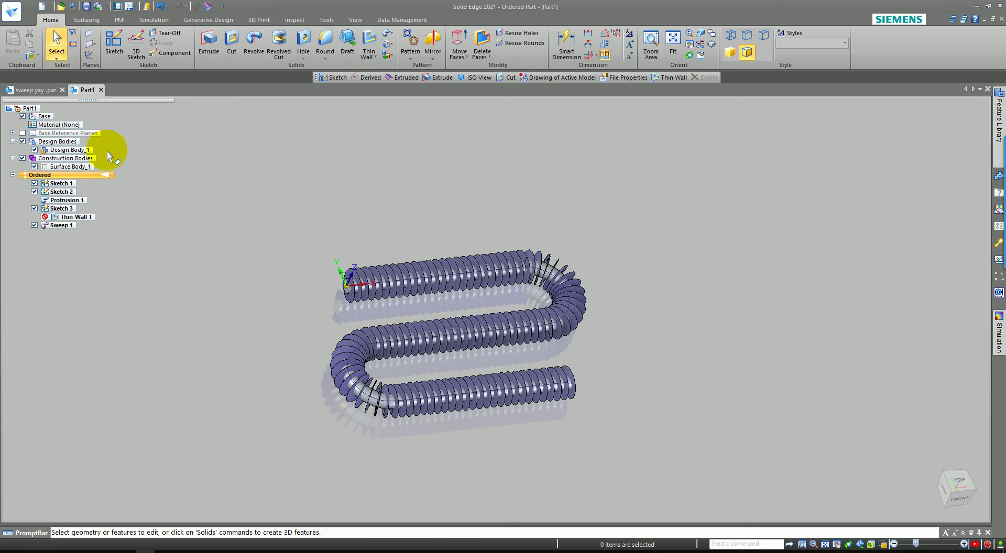
left_click(66, 219)
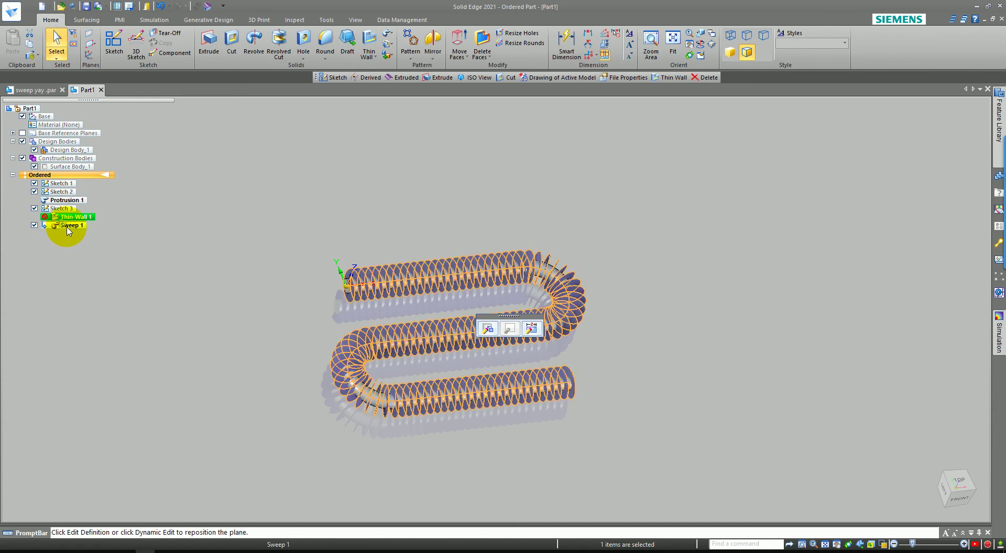
left_click_drag(69, 232, 108, 257)
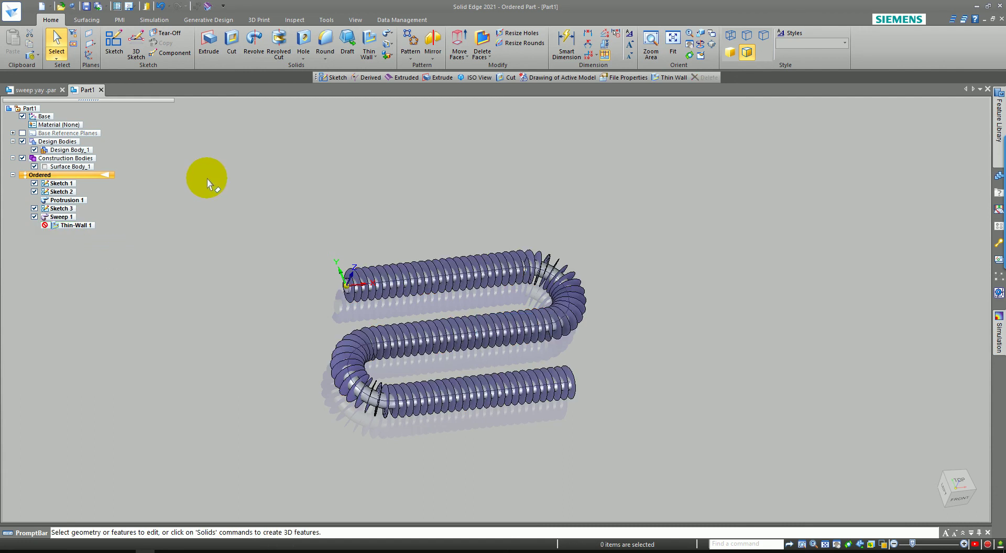
- Add a new body named Yay and rename the existing pipe body to Boru
scroll(288, 257, "up", 2)
scroll(296, 251, "up", 2)
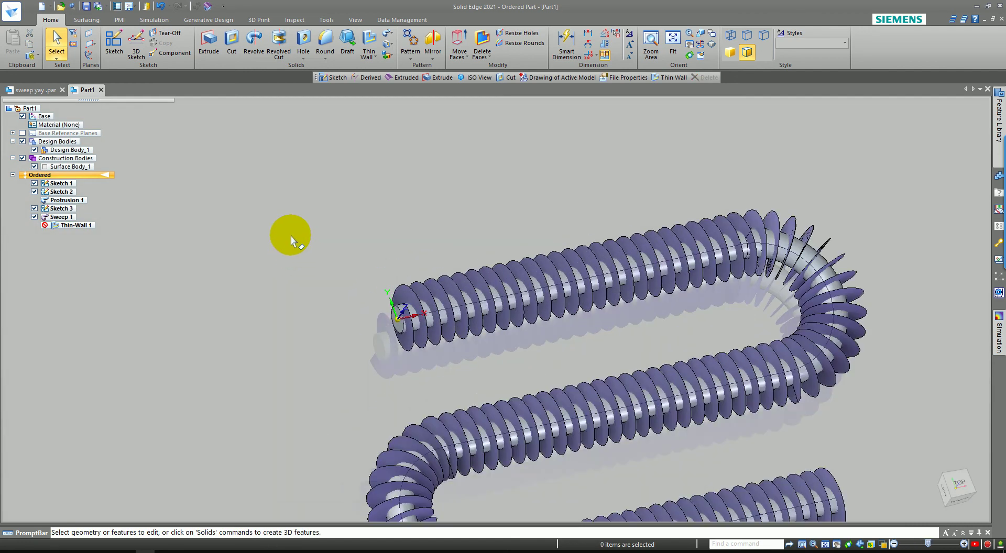
left_click(387, 54)
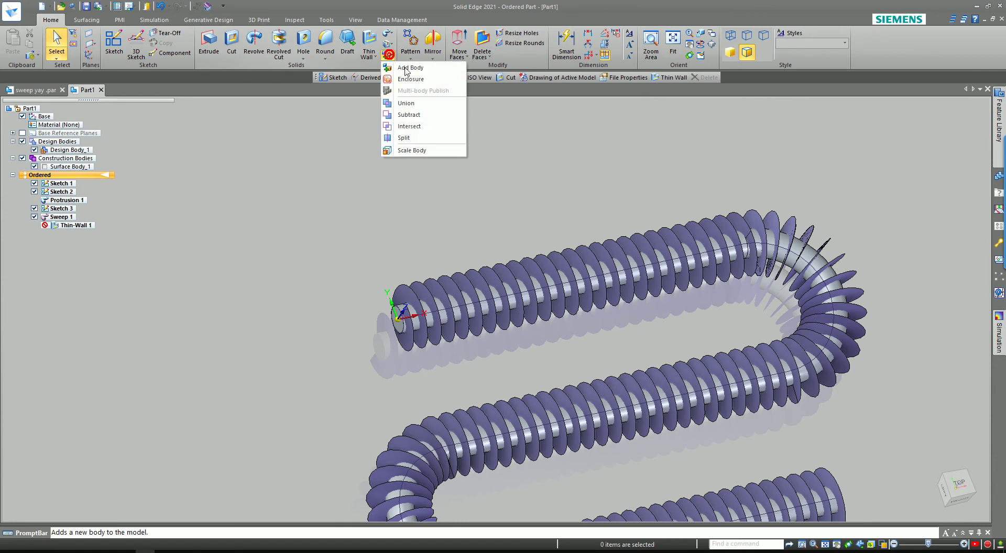
left_click(406, 68)
left_click(451, 279)
type("Boru")
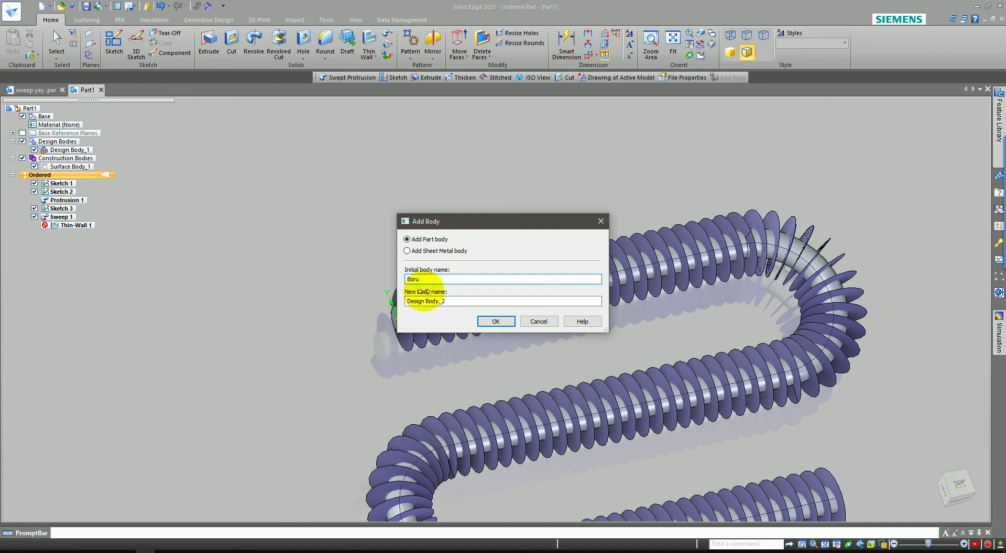
left_click(457, 301)
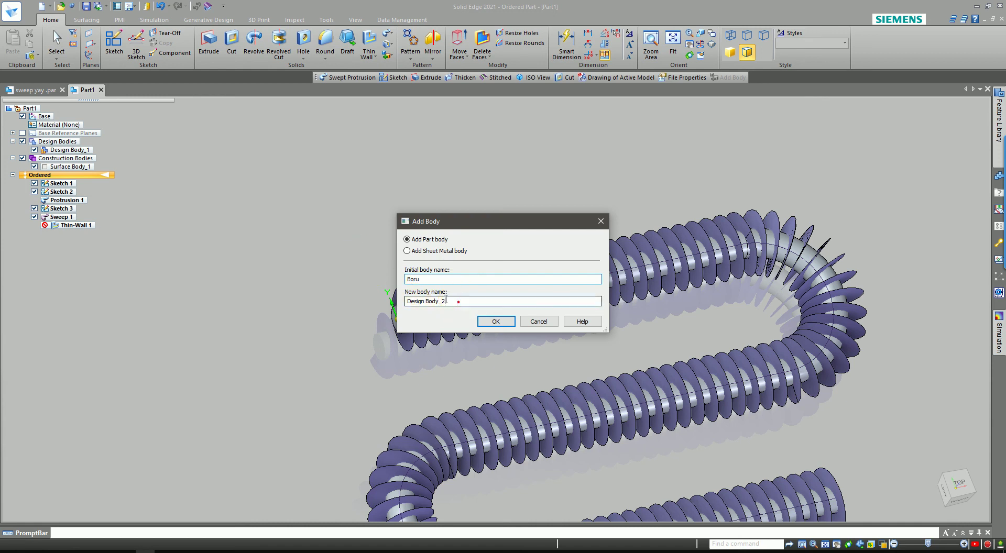
type("Yay")
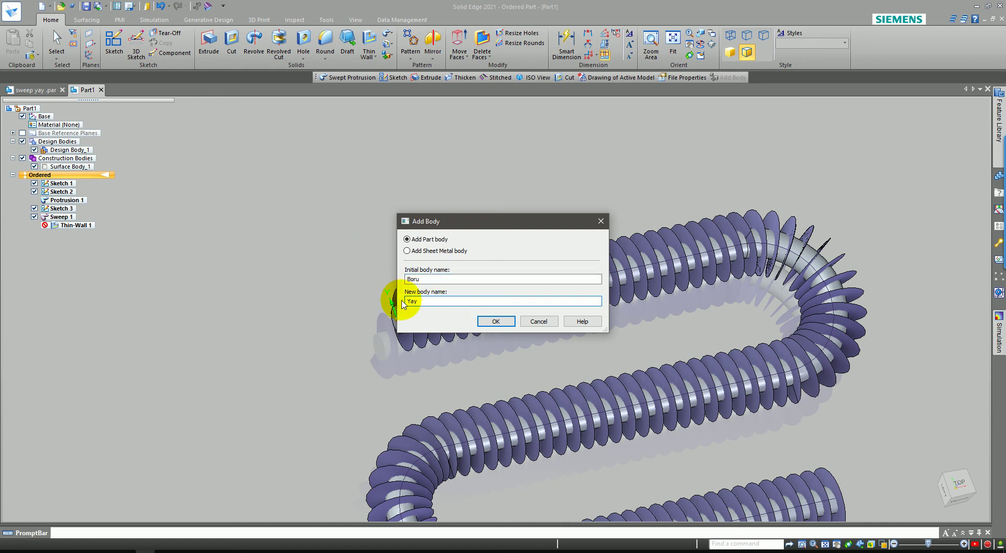
left_click(495, 322)
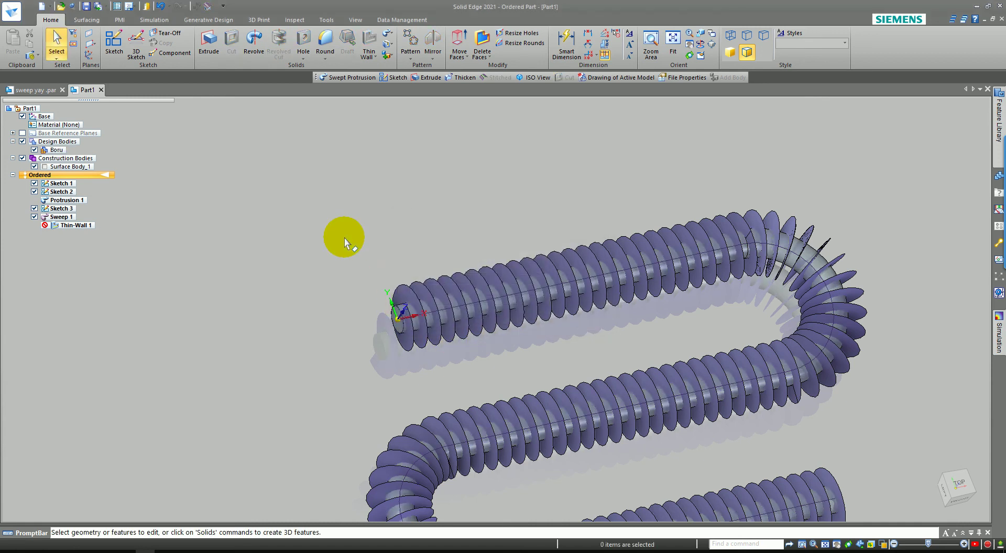
- Start a Thicken with selection set to Feature and pick the Sweep 1 helical surface
left_click(387, 33)
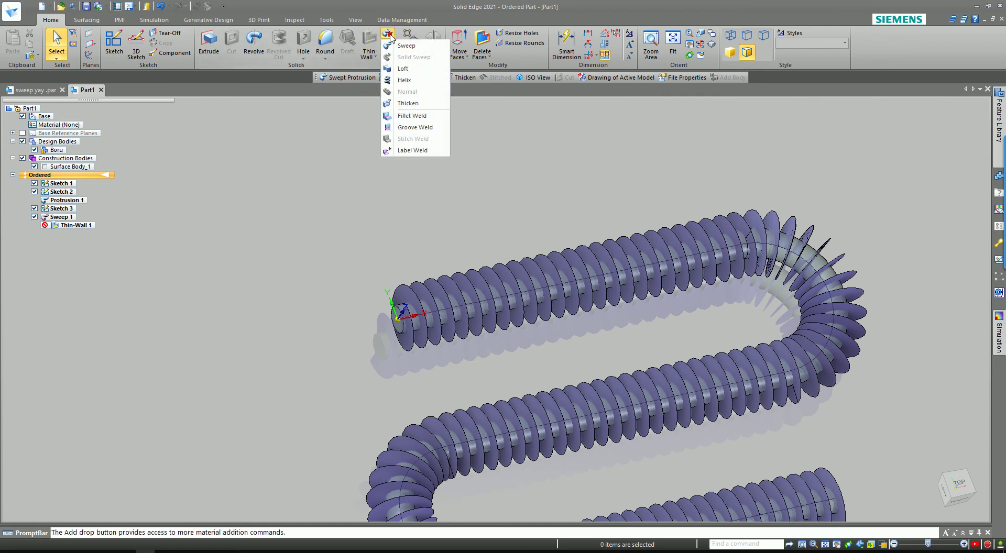
left_click(409, 105)
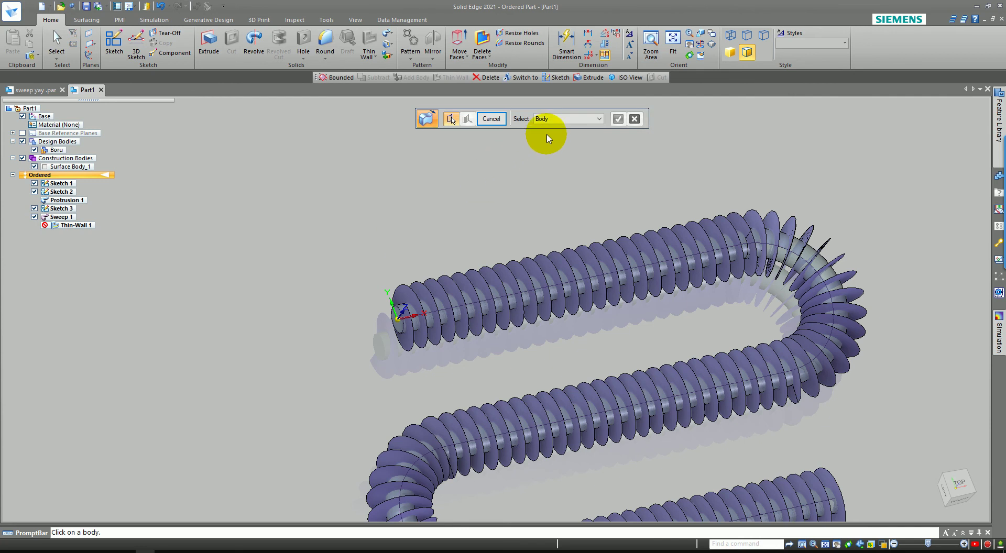
left_click(559, 119)
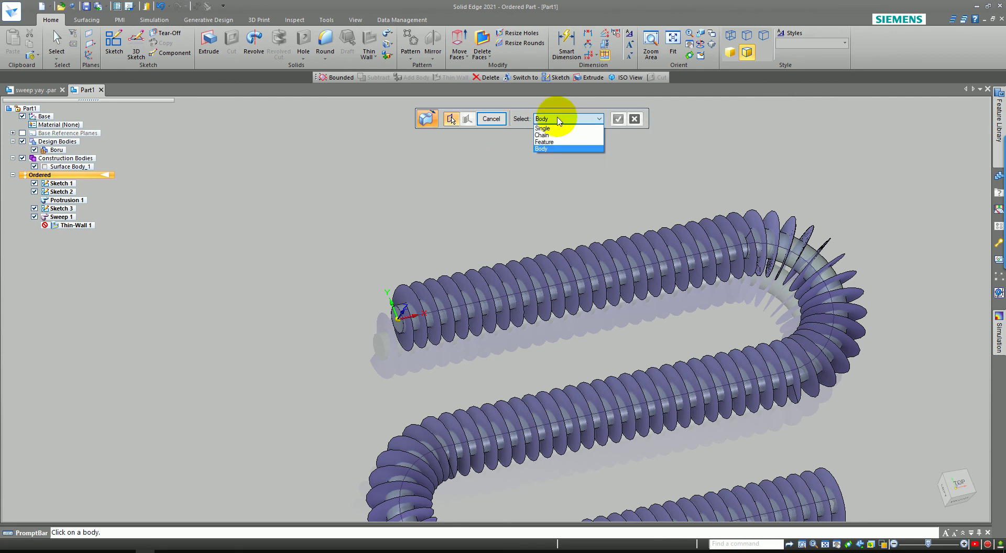
left_click(545, 142)
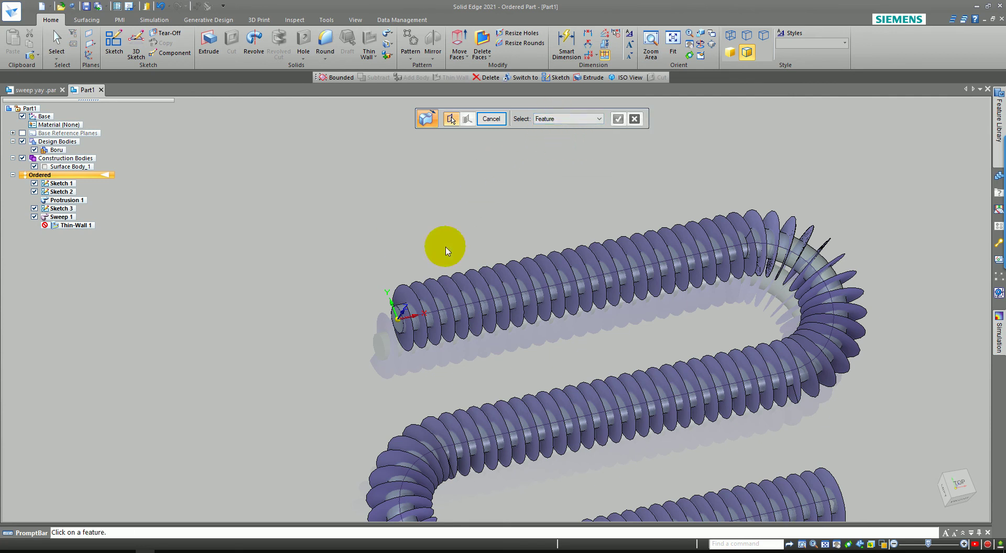
left_click(429, 284)
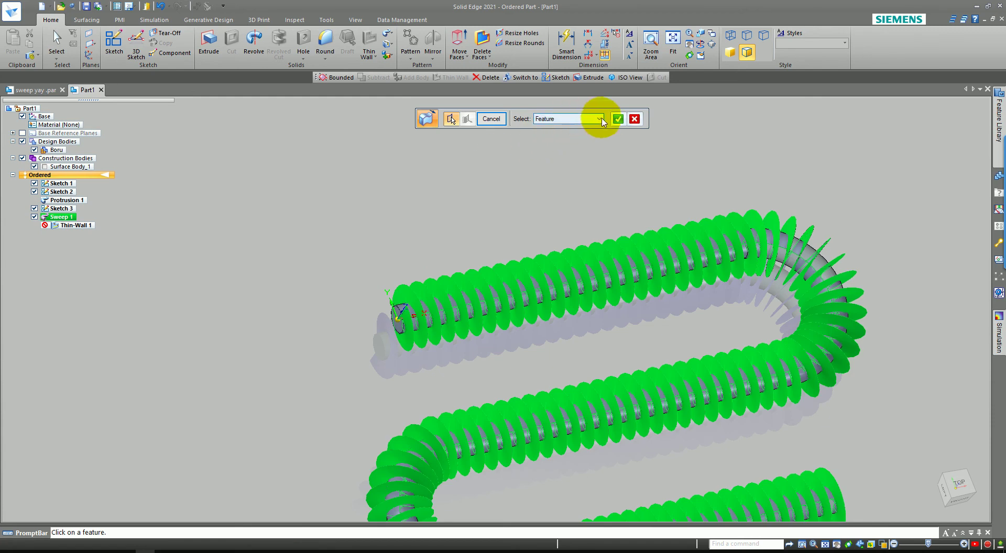
left_click(618, 120)
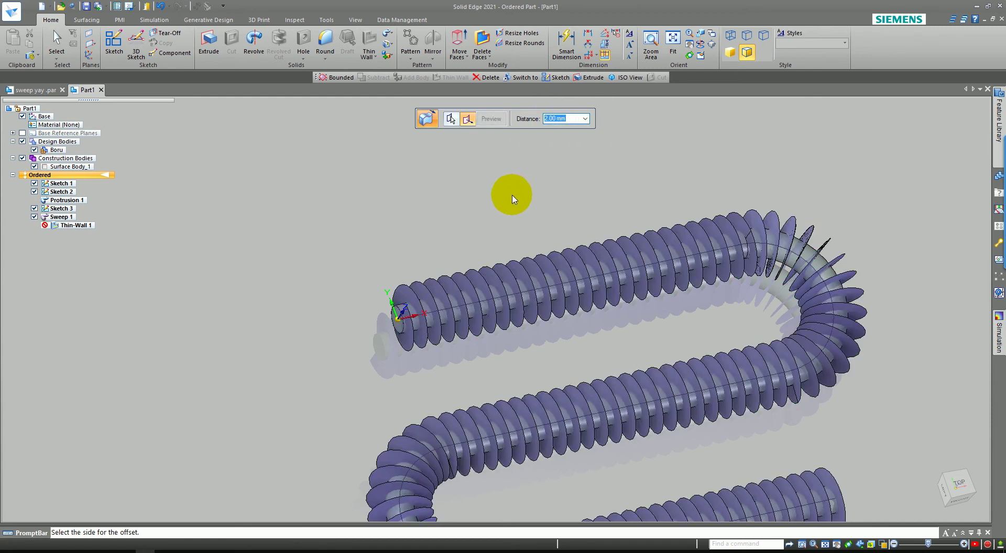
- Thicken the surface 1.50 mm on the chosen side to create Thicken 1 in Yay
scroll(512, 199, "down", 2)
left_click(561, 118)
type("1.5")
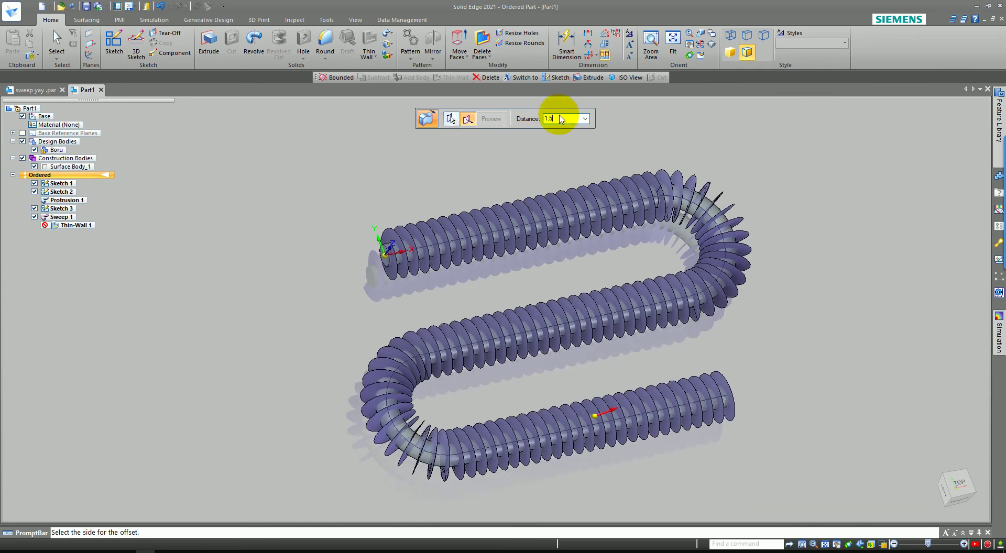
key("Return")
scroll(546, 328, "up", 5)
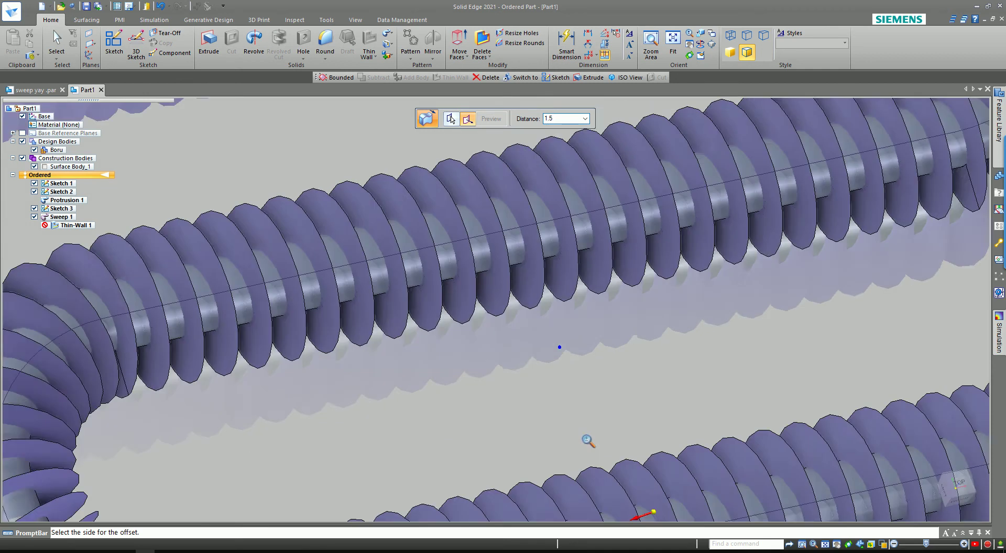
middle_click_drag(536, 265, 598, 316, "shift")
left_click(583, 315)
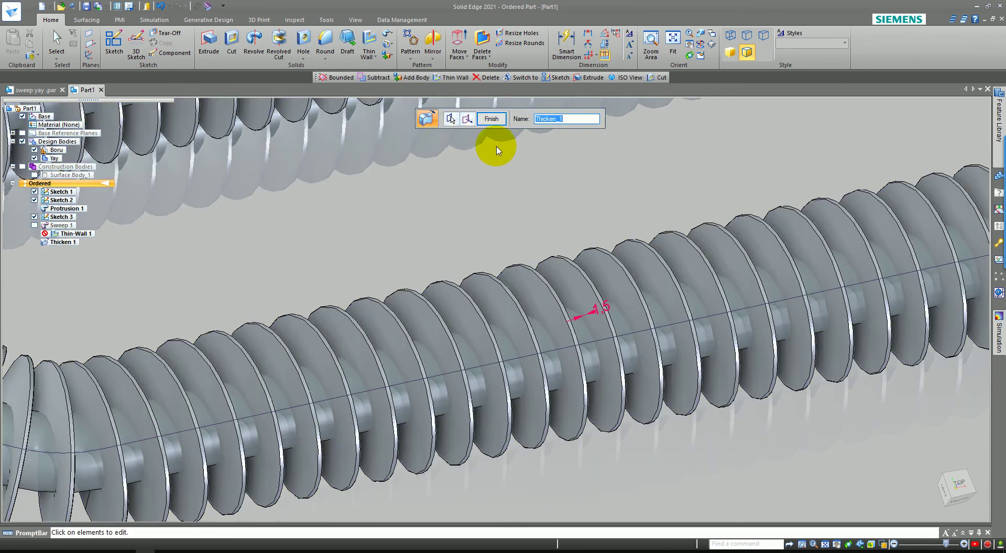
left_click(491, 119)
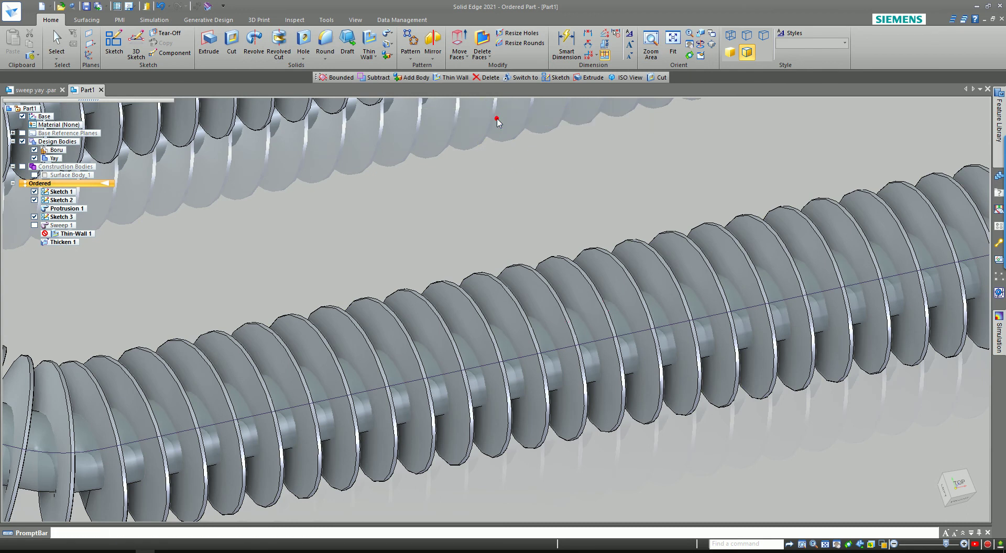
scroll(498, 224, "down", 5)
- Reorder the feature tree so Thicken 1 comes before Thin-Wall 1
mouse_move(498, 225)
middle_mouse_down("shift")
mouse_move(535, 302)
mouse_move(514, 288)
middle_mouse_up("shift")
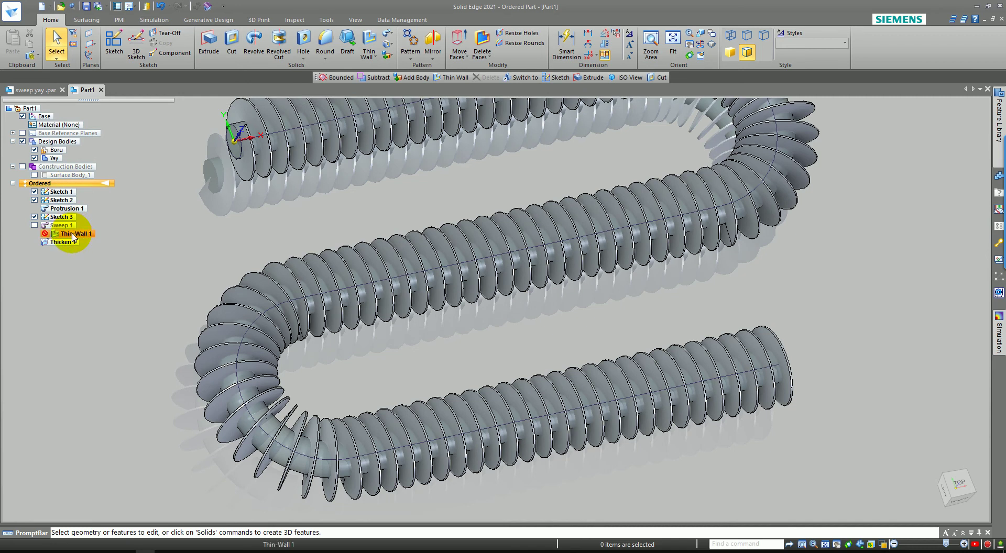
left_click(71, 234)
left_click(63, 242)
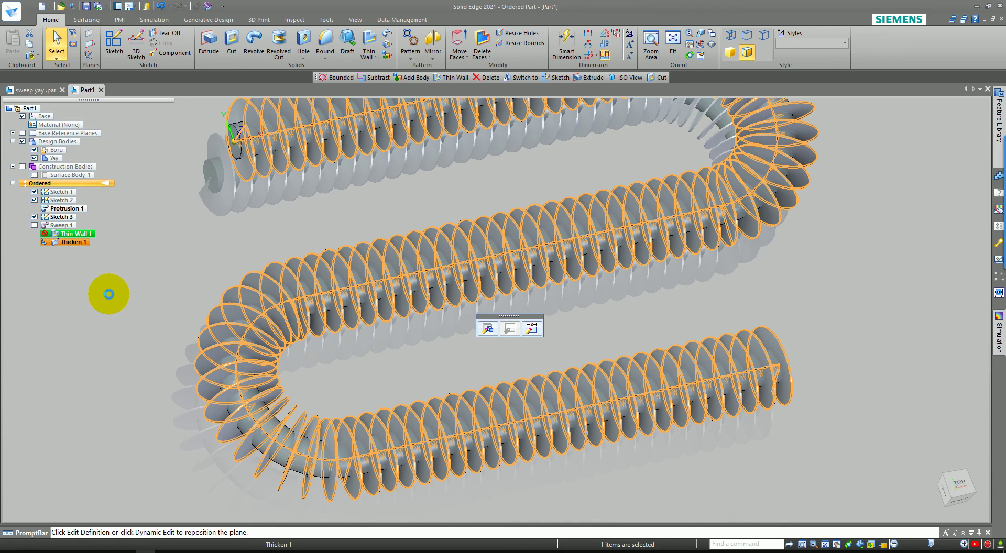
left_click(125, 286)
- Hide the Boru pipe body to inspect the fin, then show Boru again
scroll(127, 290, "down", 3)
middle_click_drag(167, 308, 218, 286)
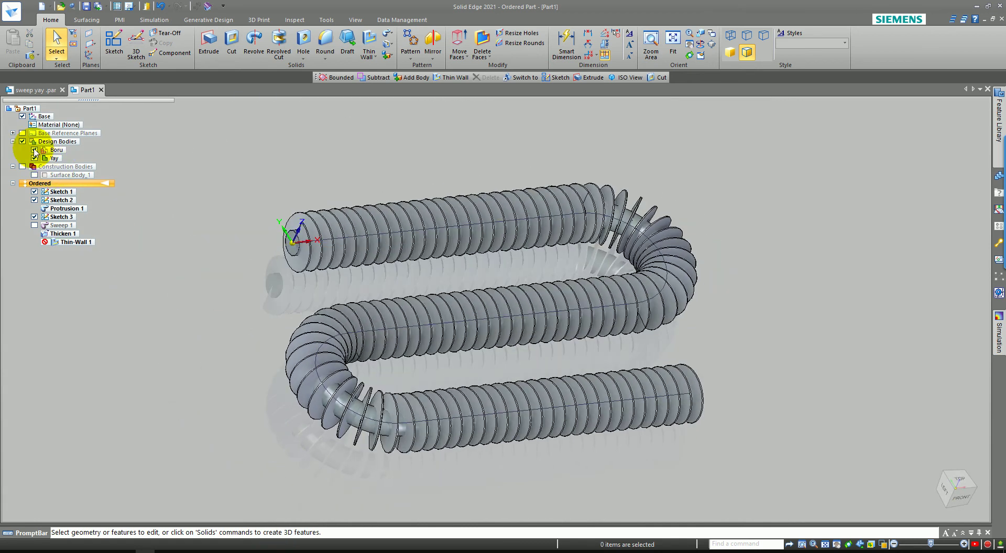
left_click(34, 150)
middle_click_drag(238, 283, 188, 294)
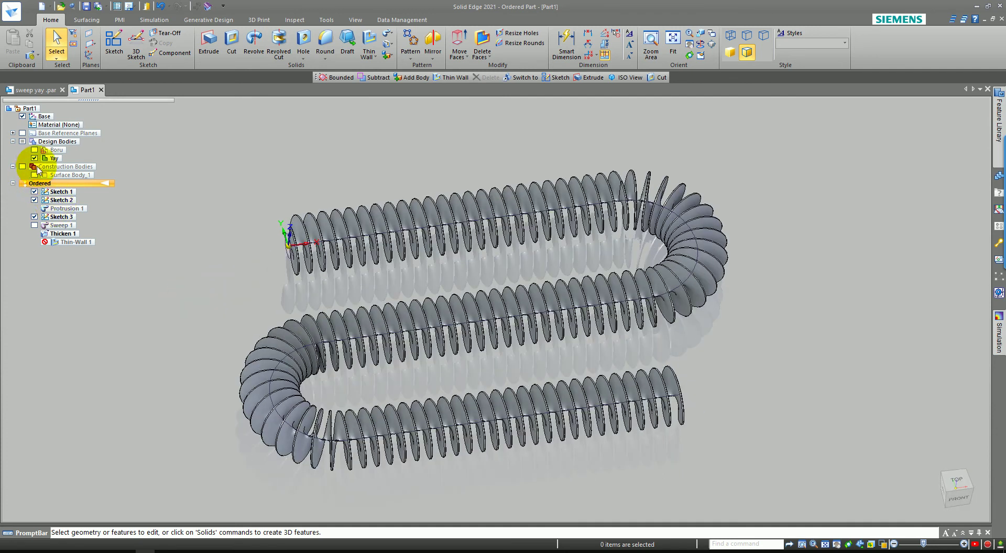
left_click(34, 150)
- Toggle the Yay fin body back on and delete Thin-Wall 1 from the feature tree
left_click(34, 159)
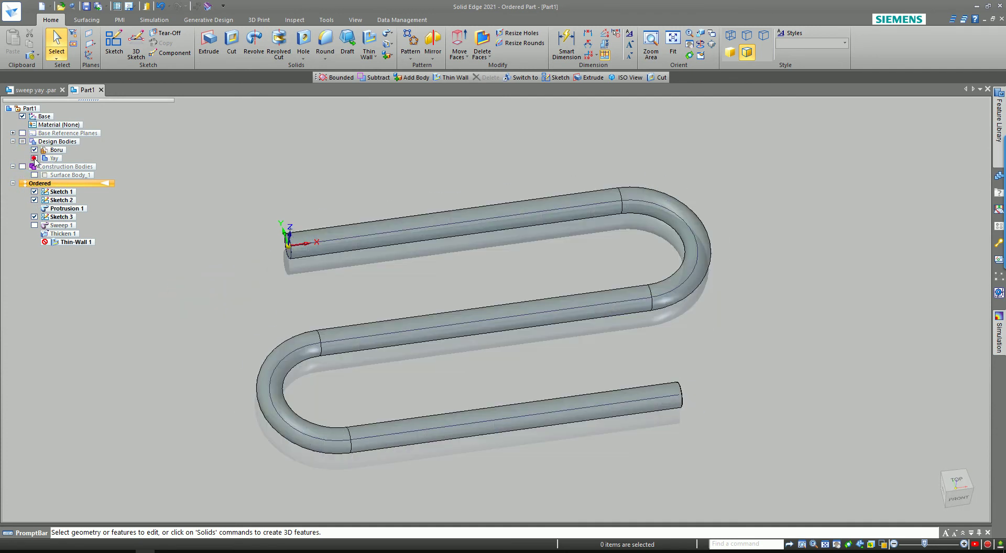
left_click(34, 158)
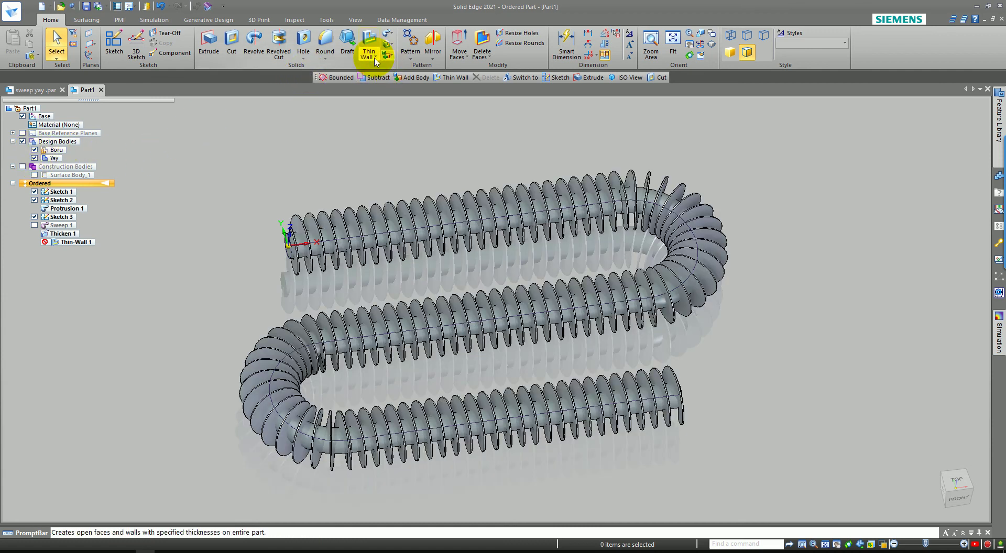
right_click(86, 245)
left_click(58, 243)
right_click(64, 246)
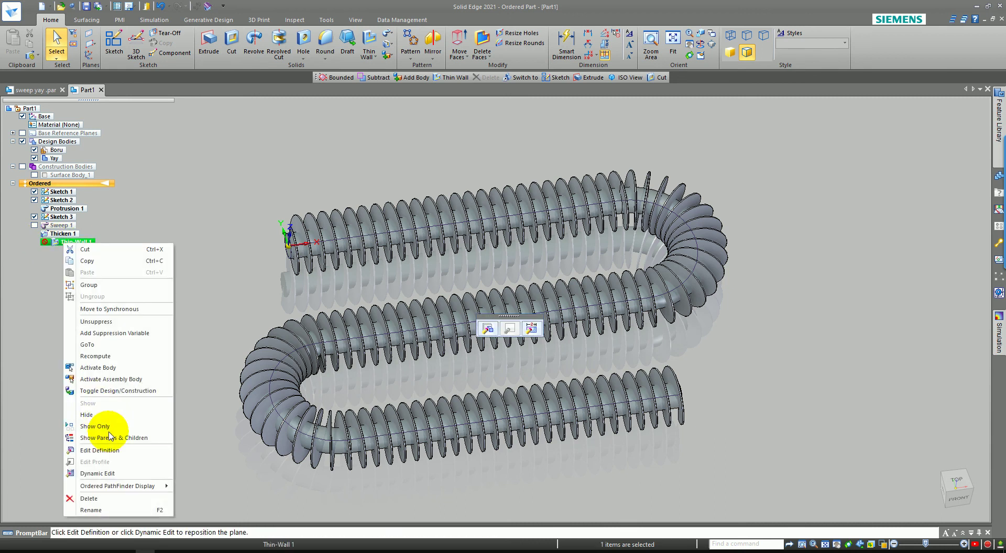
left_click(99, 480)
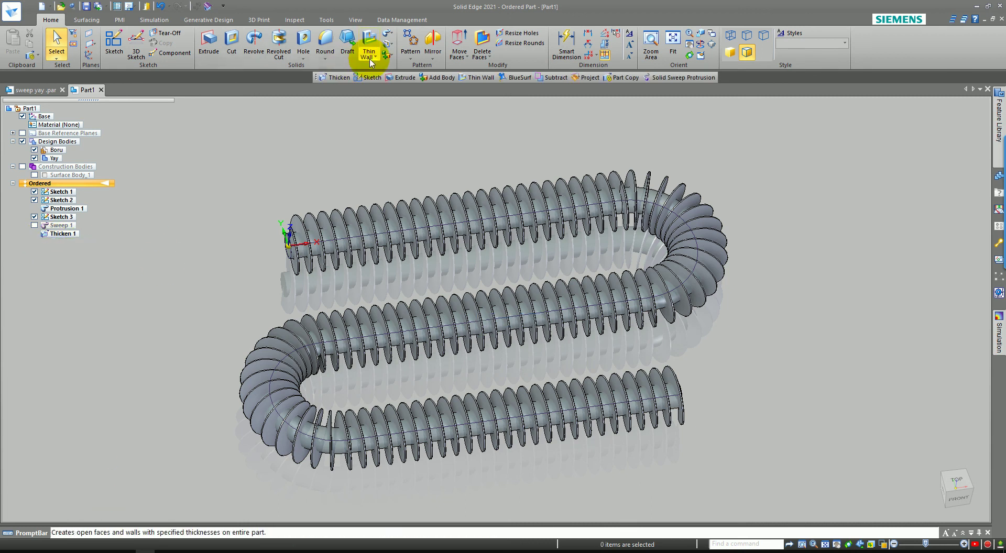
- Subtract the Boru tool body from the Yay target body, creating Subtract 1
left_click(390, 55)
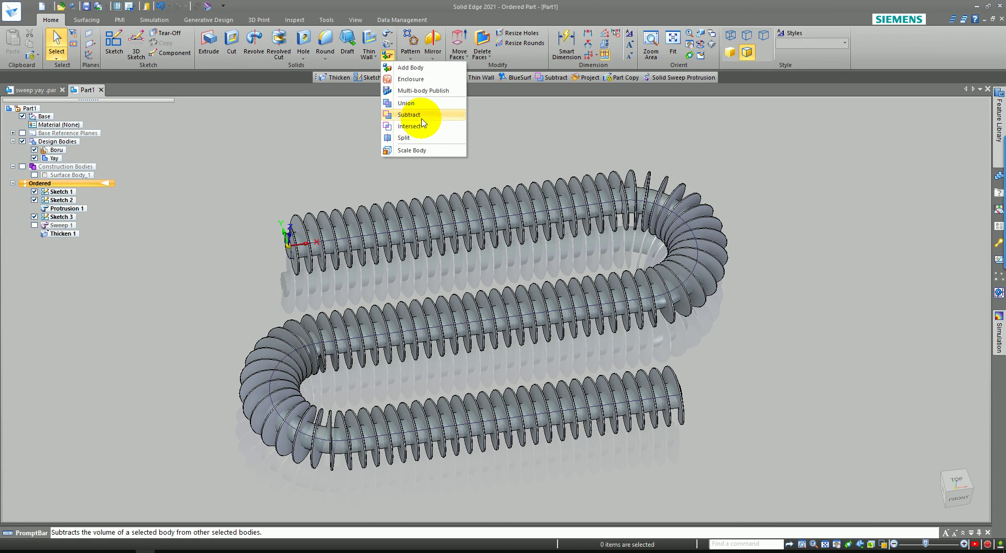
left_click(415, 117)
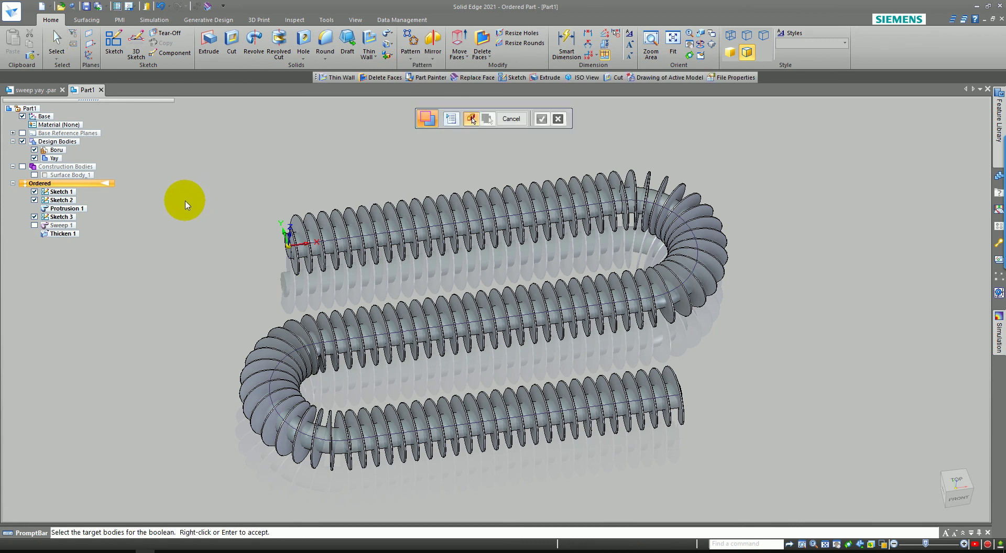
middle_click_drag(188, 203, 302, 222)
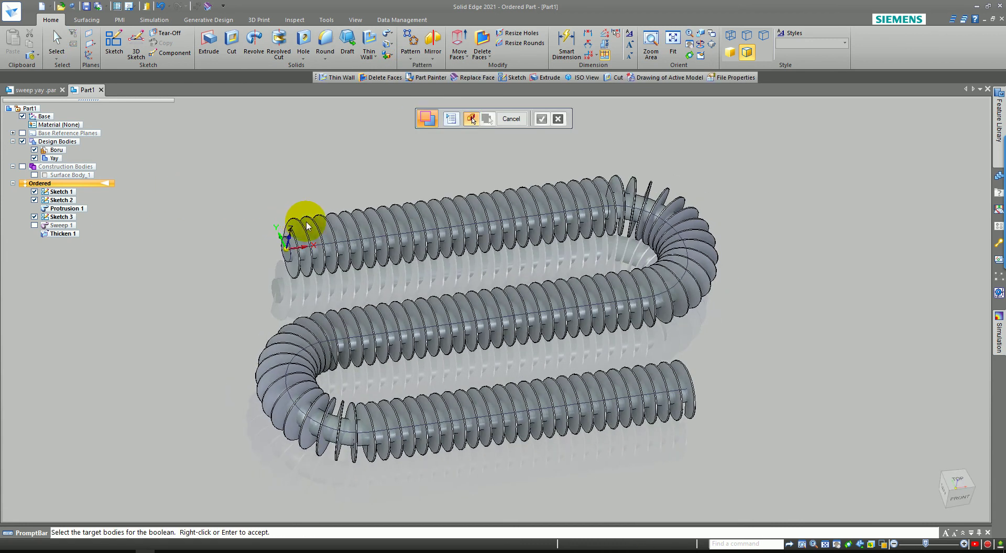
left_click(302, 222)
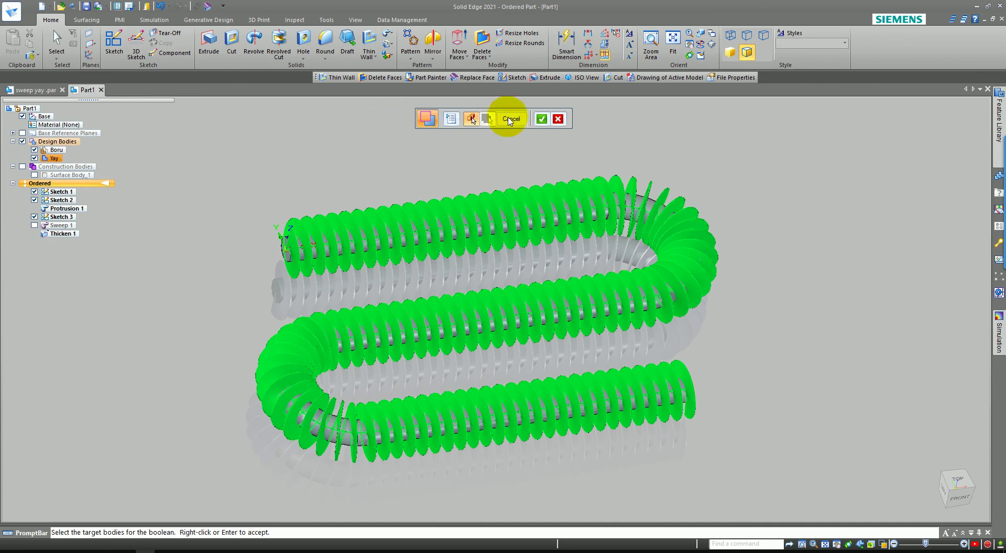
left_click(542, 119)
left_click(388, 238)
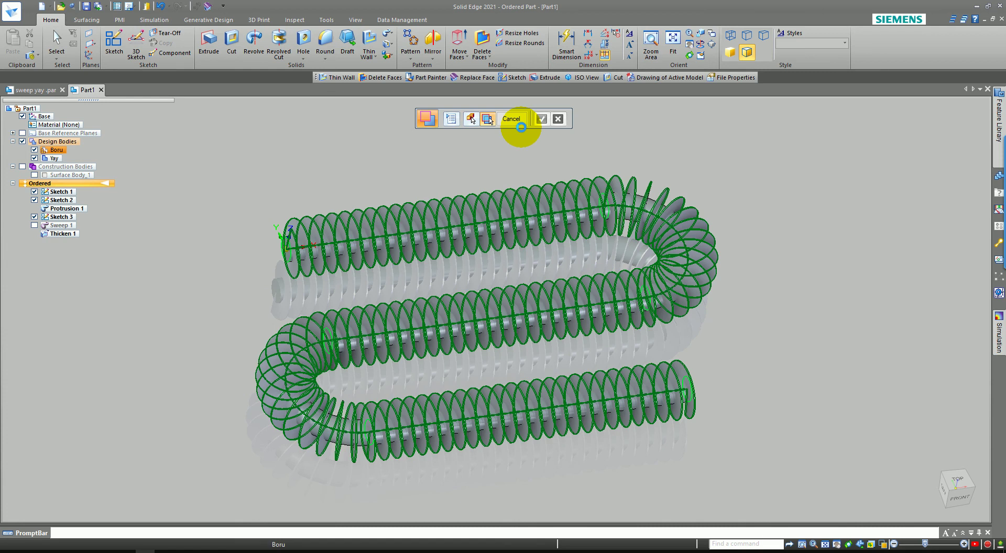
right_click(521, 128)
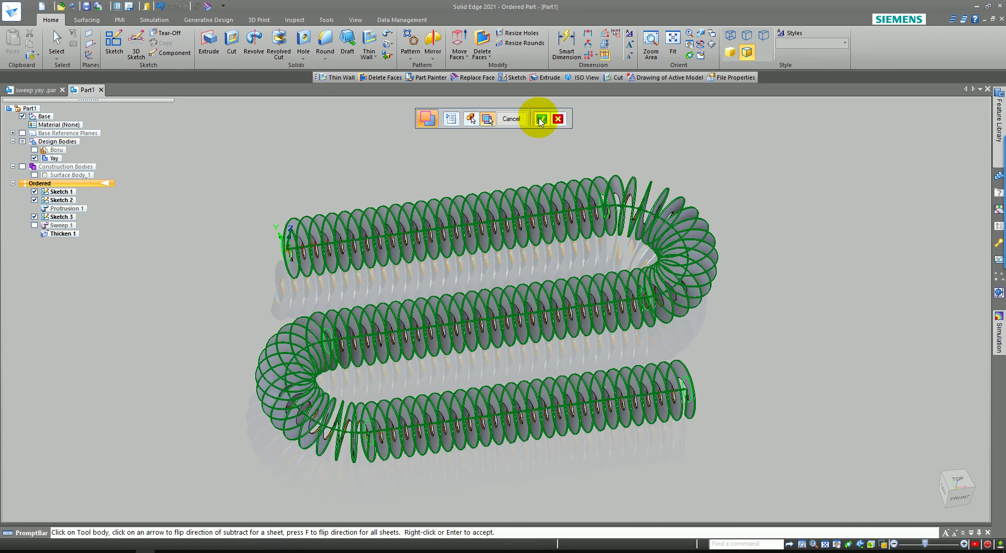
left_click(541, 118)
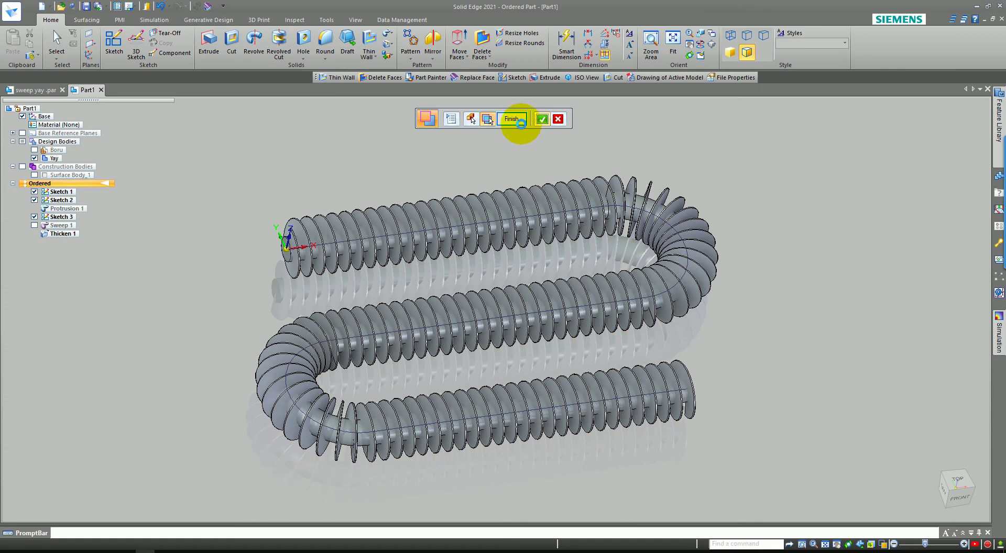
left_click(511, 119)
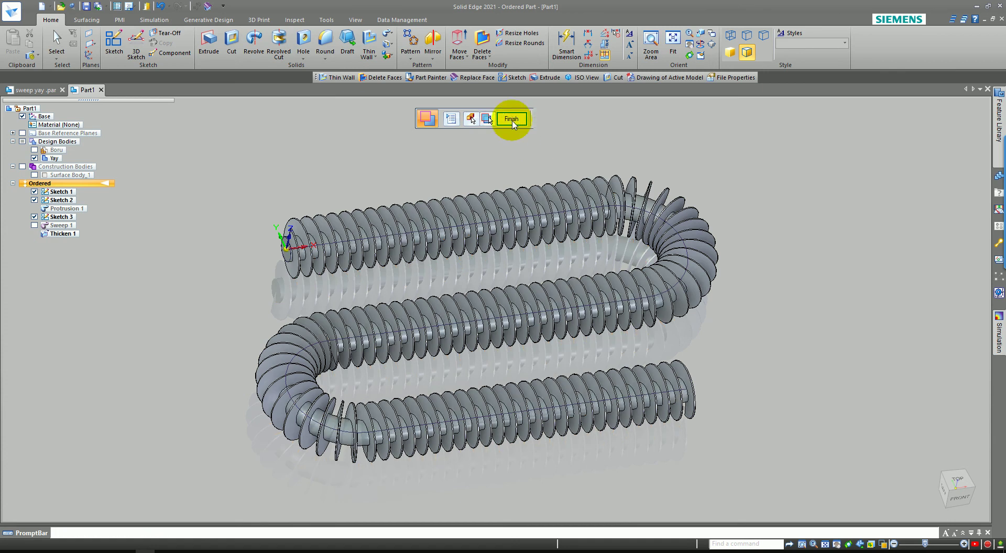
- Hide the Boru body and orbit to inspect the cut fin end-on and from above
left_click(33, 150)
mouse_move(175, 248)
middle_mouse_down()
mouse_move(267, 219)
mouse_move(141, 218)
middle_mouse_up()
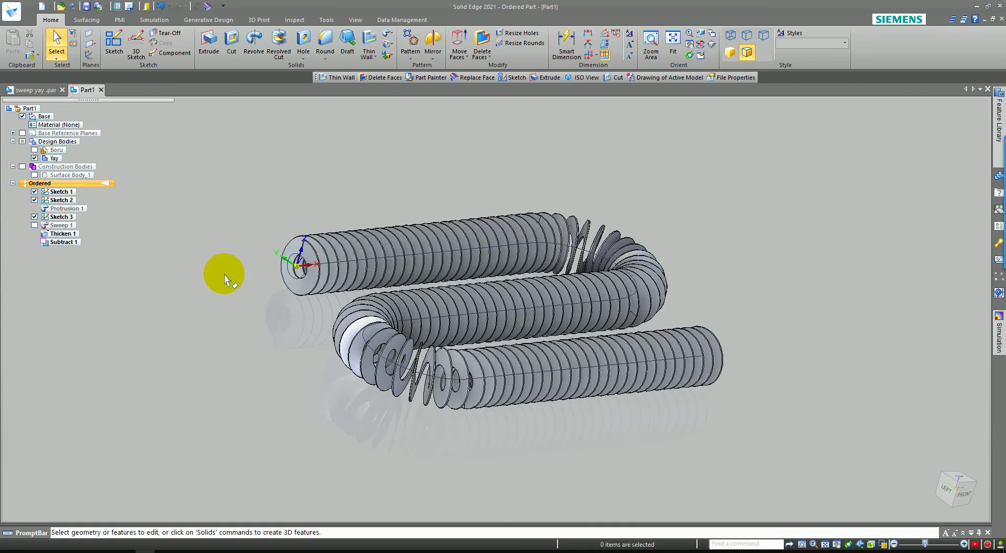
middle_click_drag(237, 286, 3, 186)
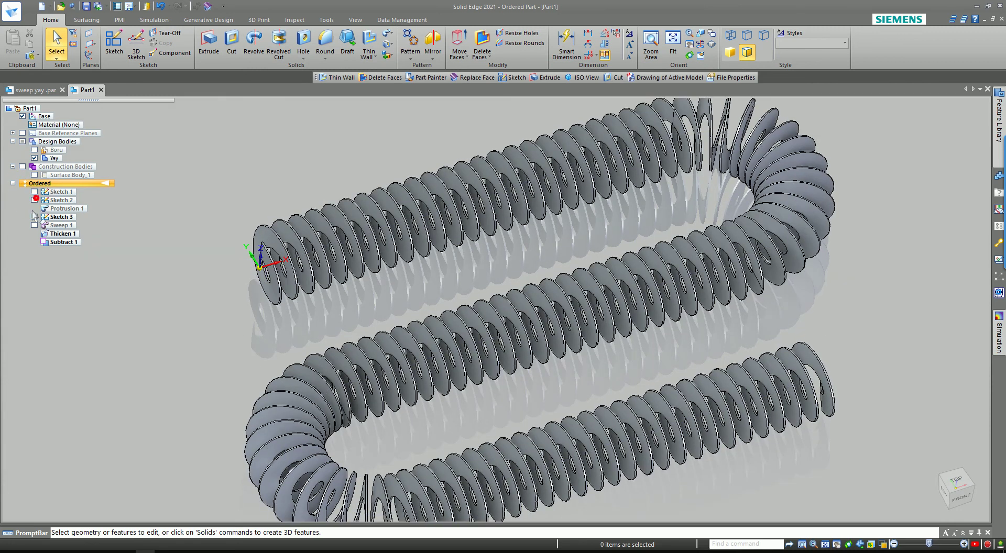
middle_click_drag(175, 268, 202, 207)
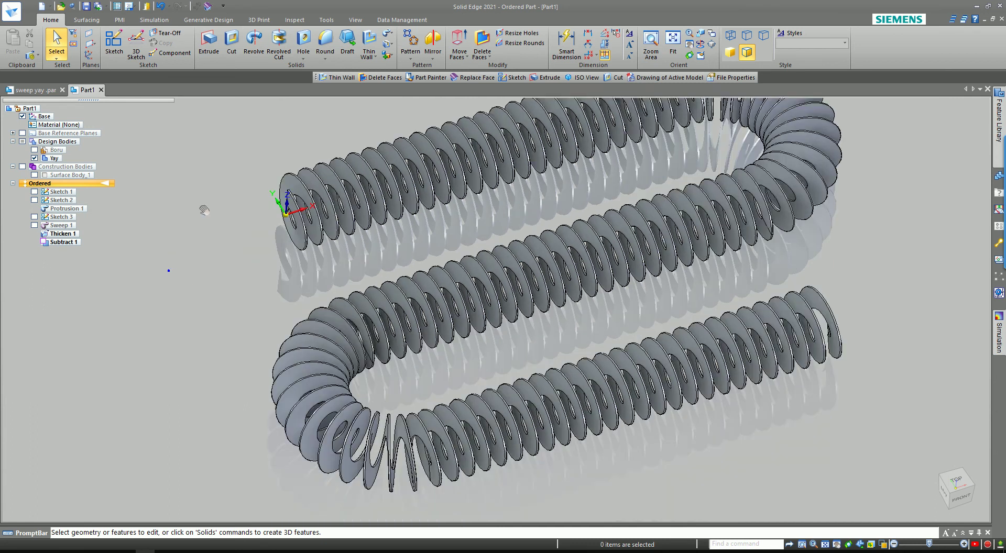
- Show Boru, hide the Yay fin, and make Boru the active body
left_click(35, 158)
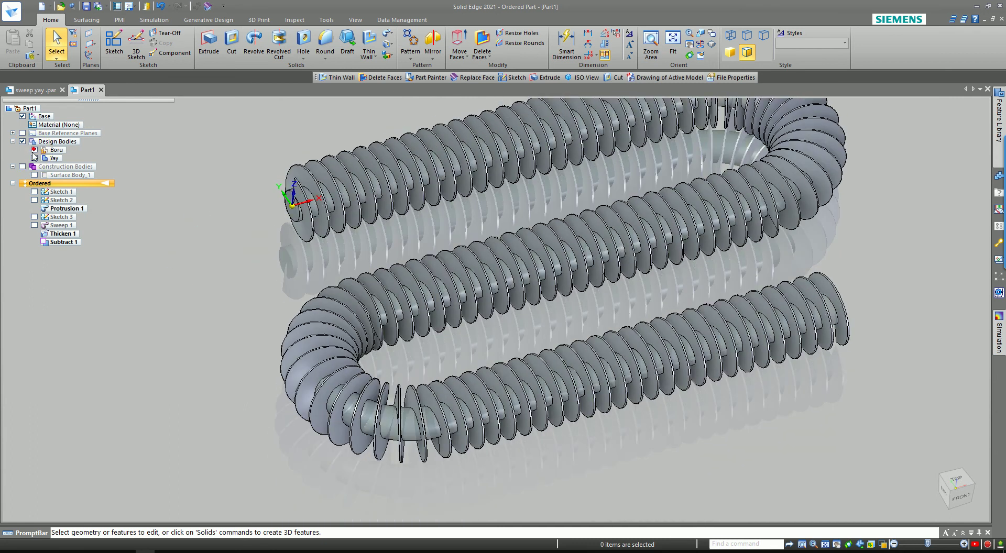
left_click(34, 149)
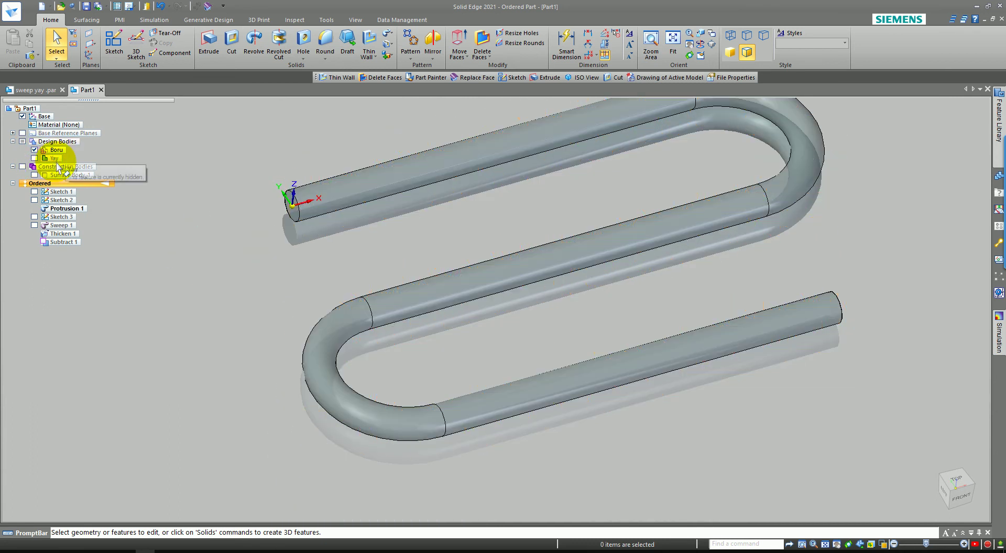
right_click(57, 155)
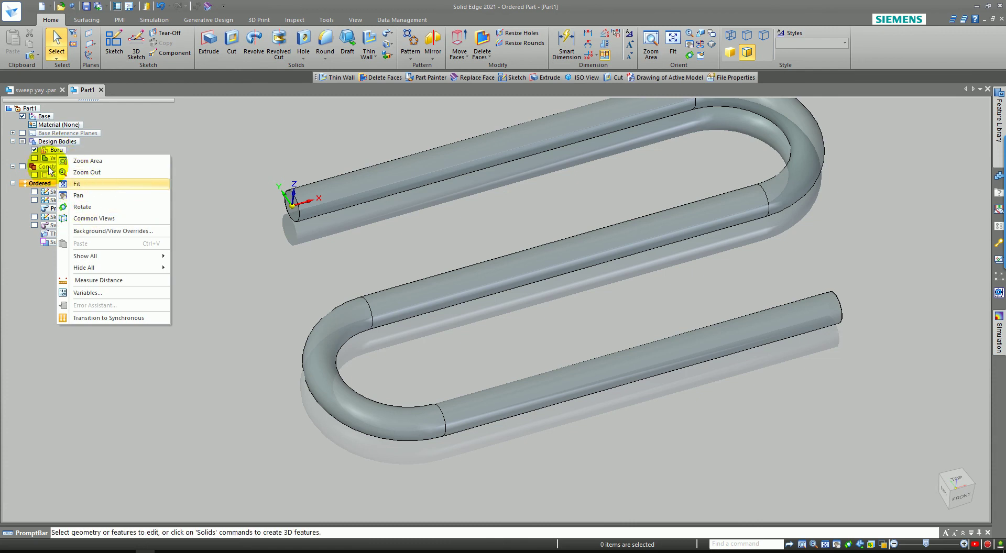
left_click(52, 151)
left_click(55, 152)
right_click(55, 153)
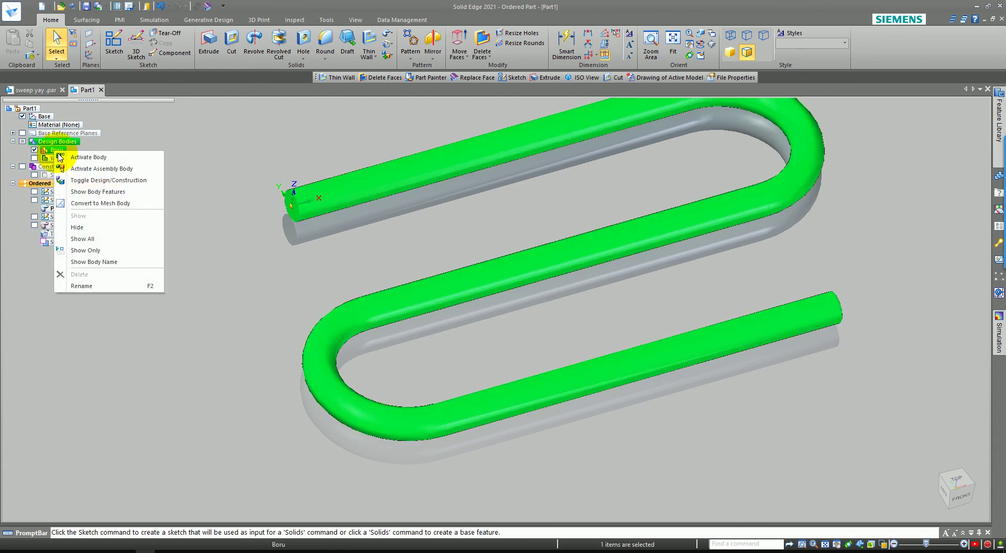
left_click(104, 166)
left_click(202, 144)
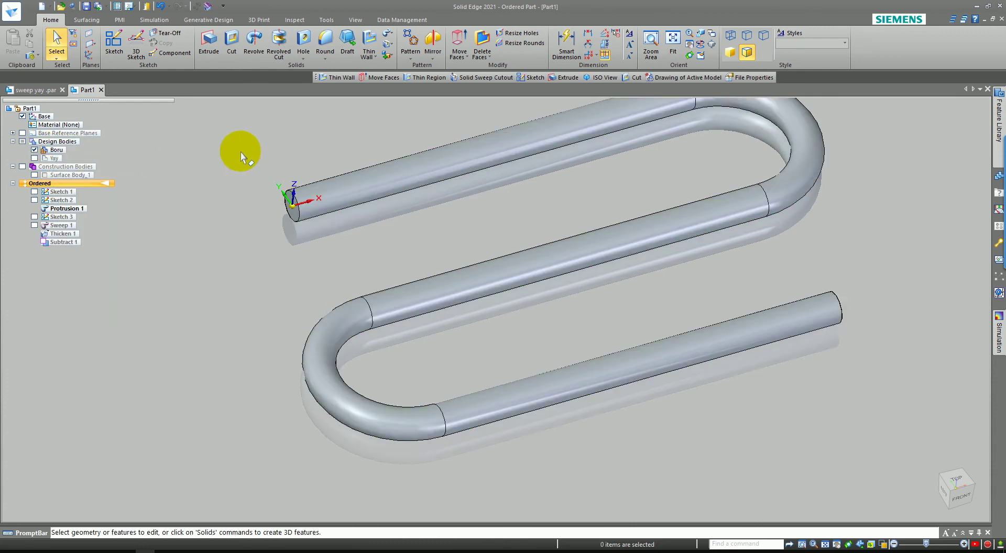
- Hollow the Boru tube with a 6.00 mm Thin Wall, leaving both pipe end faces open
left_click(335, 76)
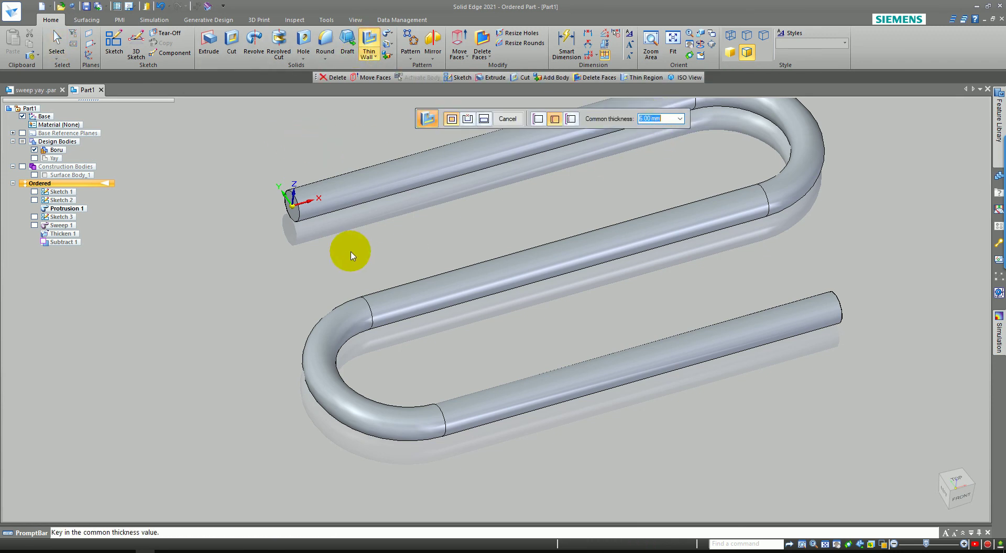
middle_click_drag(355, 258, 325, 257)
left_click(292, 224)
left_click(469, 120)
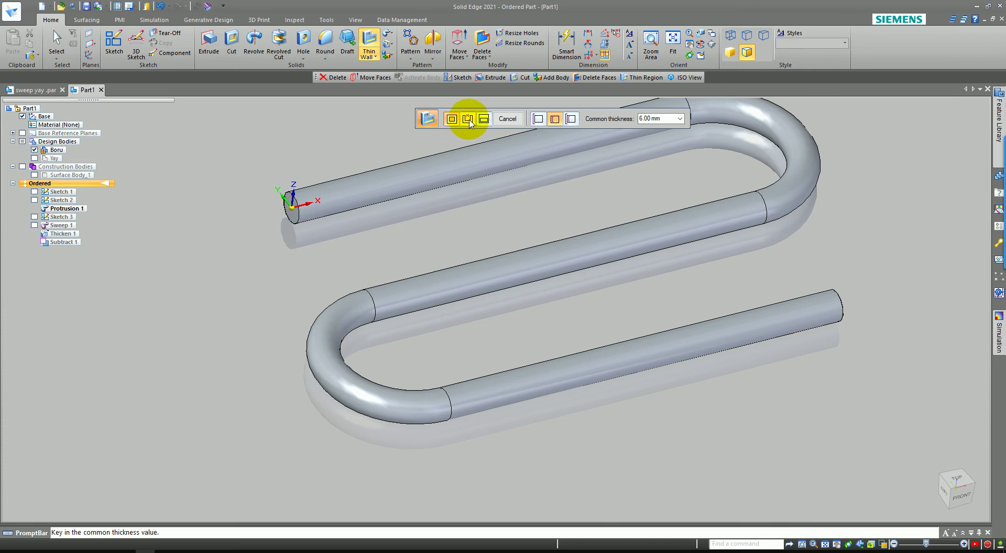
left_click(292, 218)
middle_click_drag(258, 262, 268, 268)
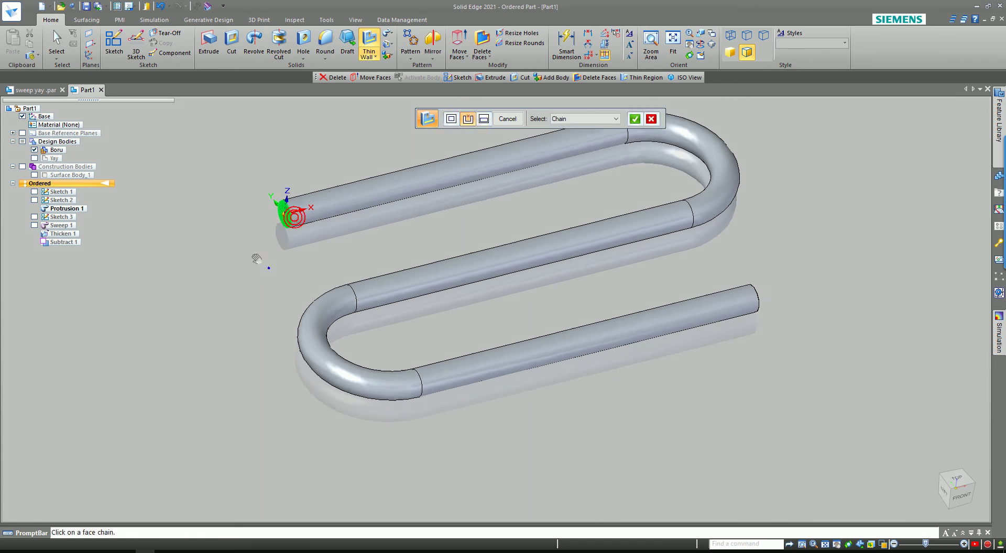
middle_click_drag(163, 252, 178, 254)
left_click(613, 317)
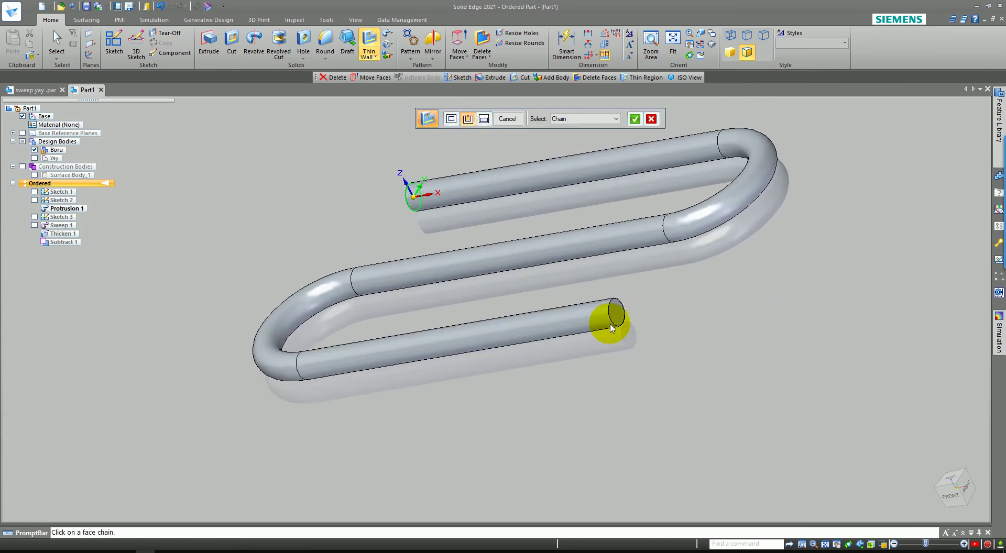
right_click(668, 329)
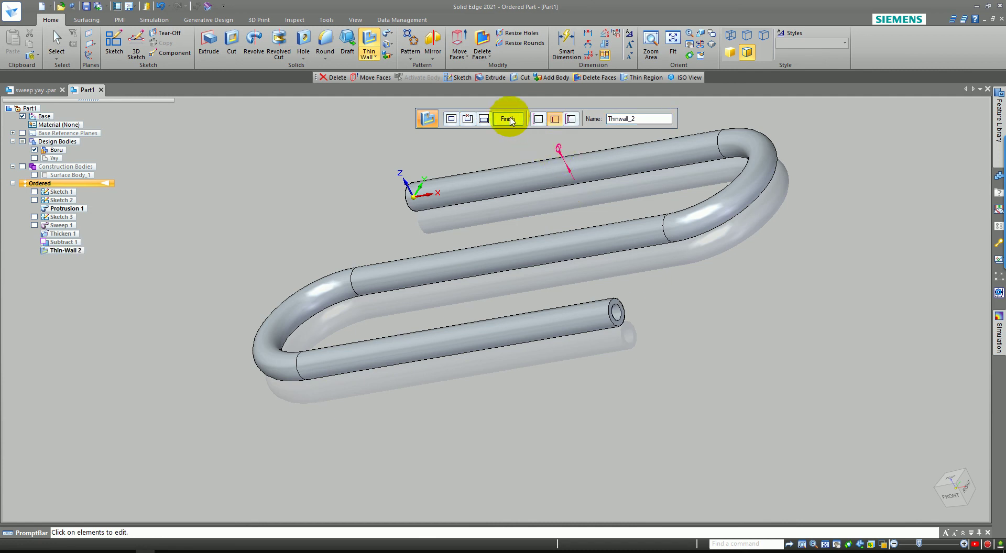
left_click(508, 119)
middle_click_drag(225, 255, 316, 256)
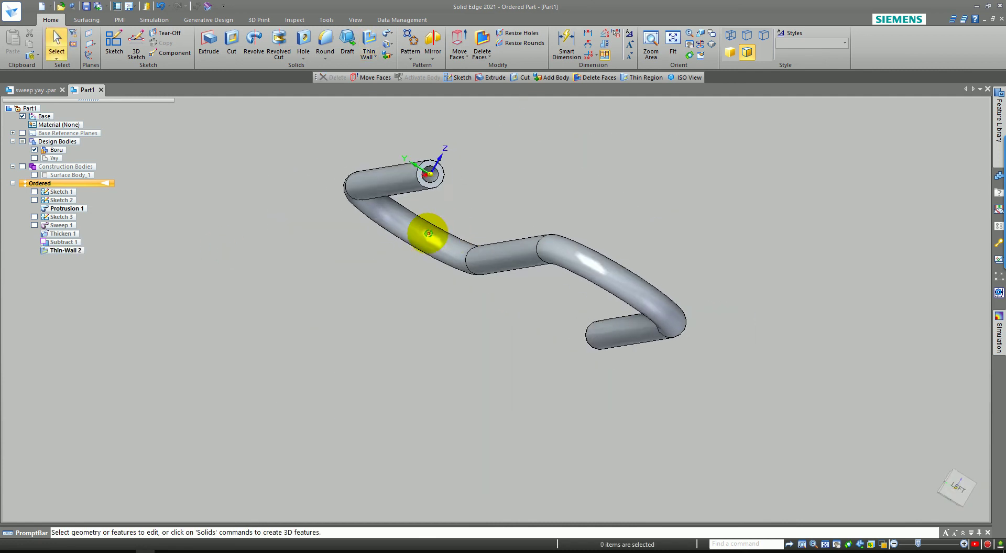
- Show the Yay fin body again and make it the active body
left_click(33, 159)
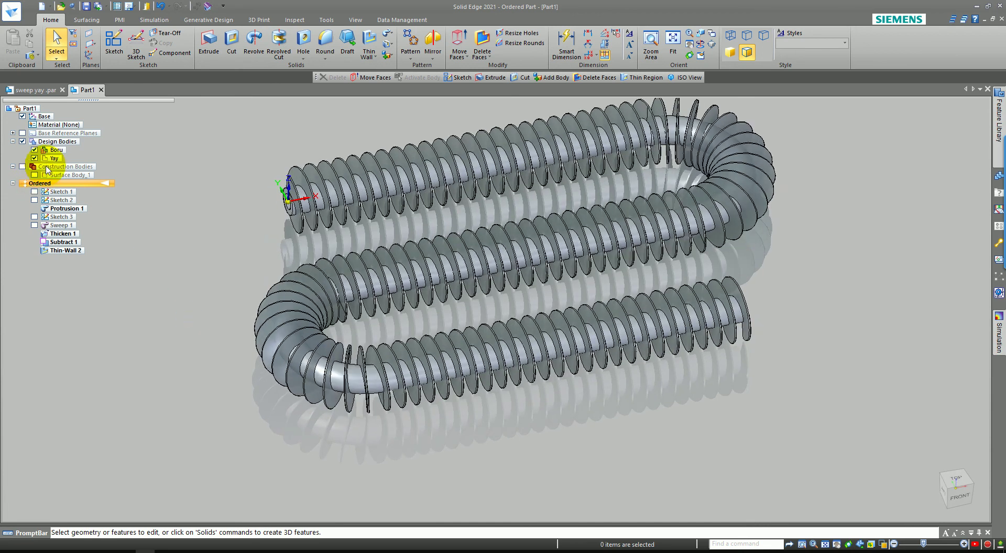
right_click(52, 158)
left_click(87, 166)
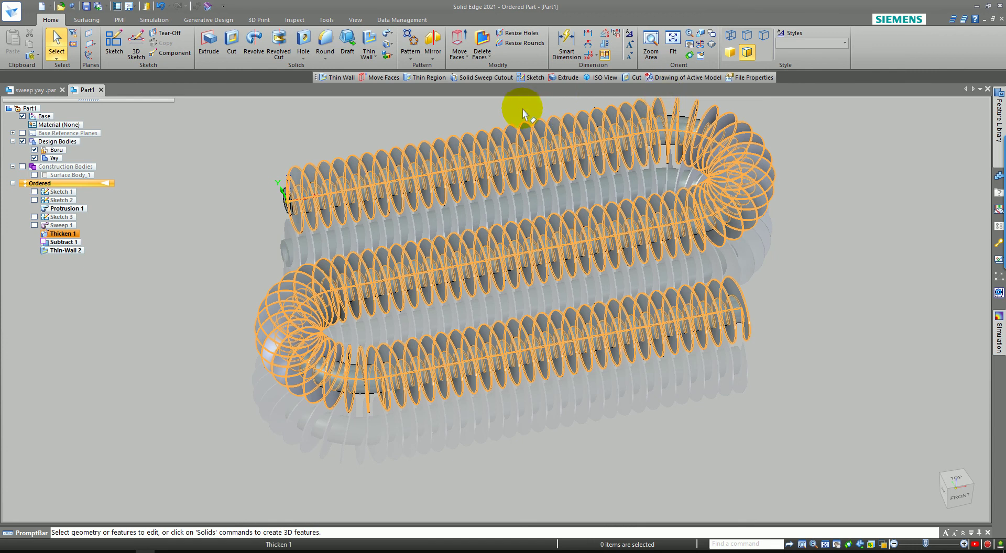
- Paint the Yay fin with the Bronze style, then view it from Top and isometric
left_click(355, 20)
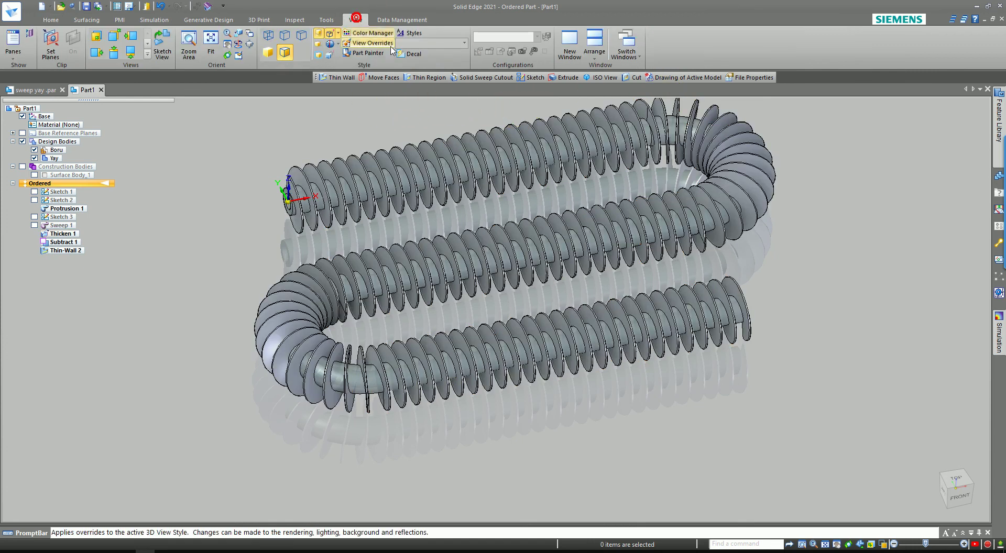
left_click(368, 54)
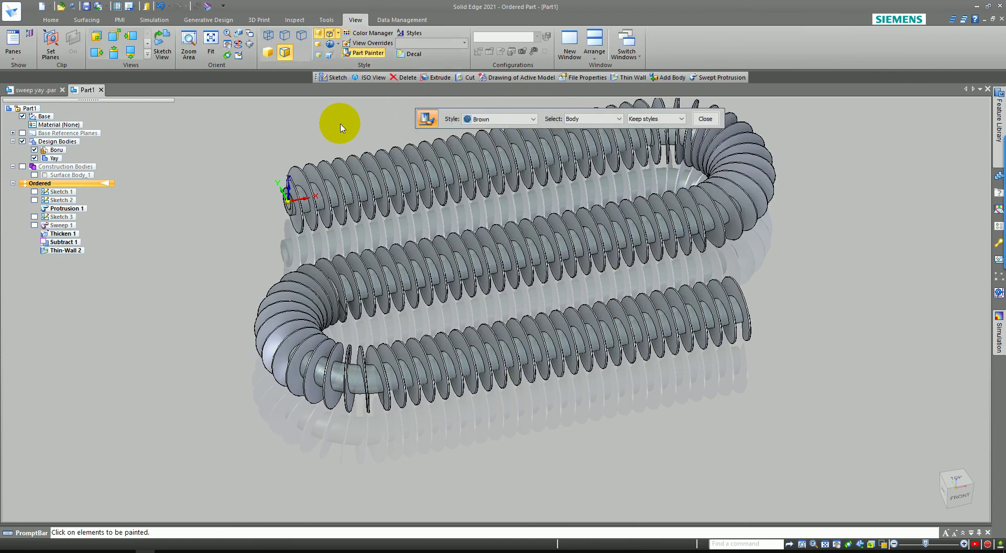
left_click(497, 120)
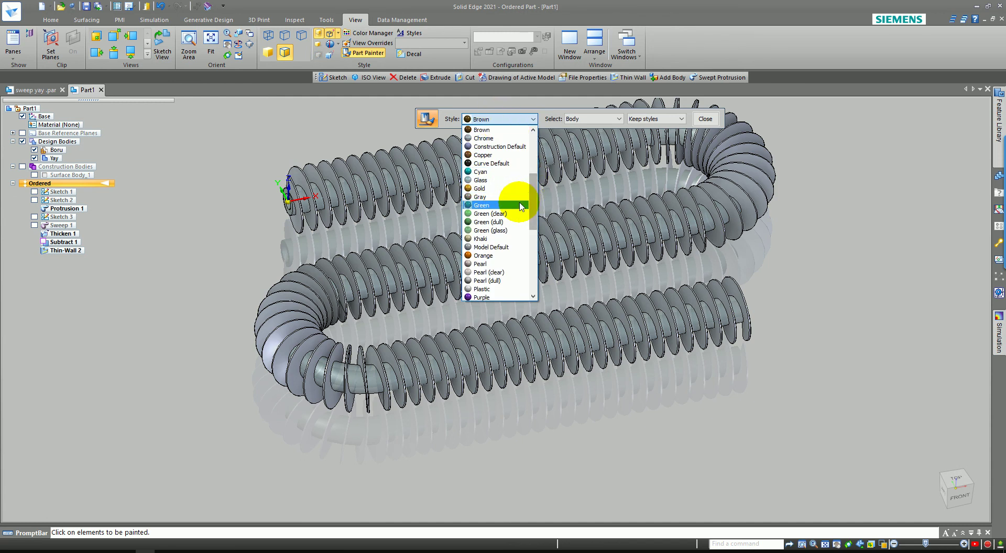
mouse_move(534, 210)
left_mouse_down()
mouse_move(537, 149)
mouse_move(535, 175)
left_mouse_up()
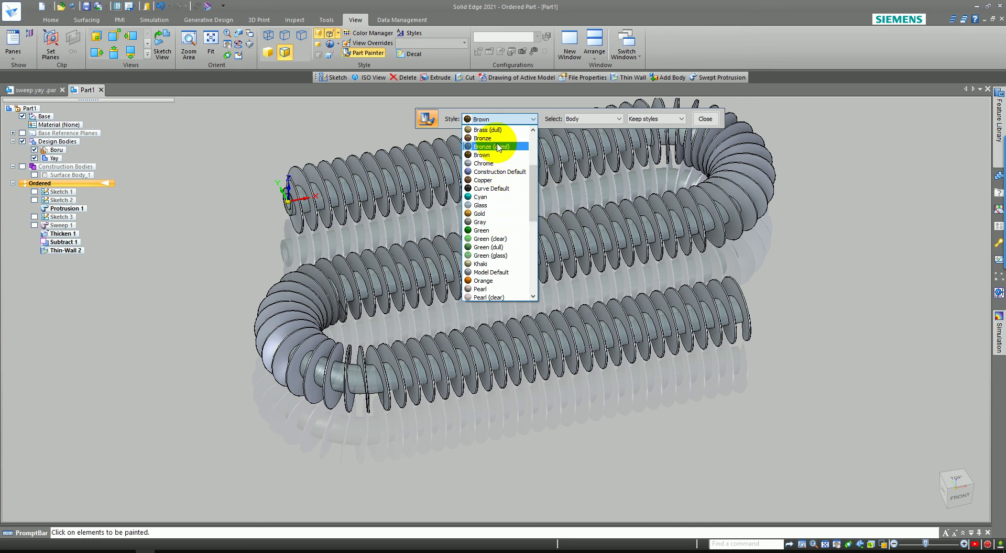
left_click(497, 138)
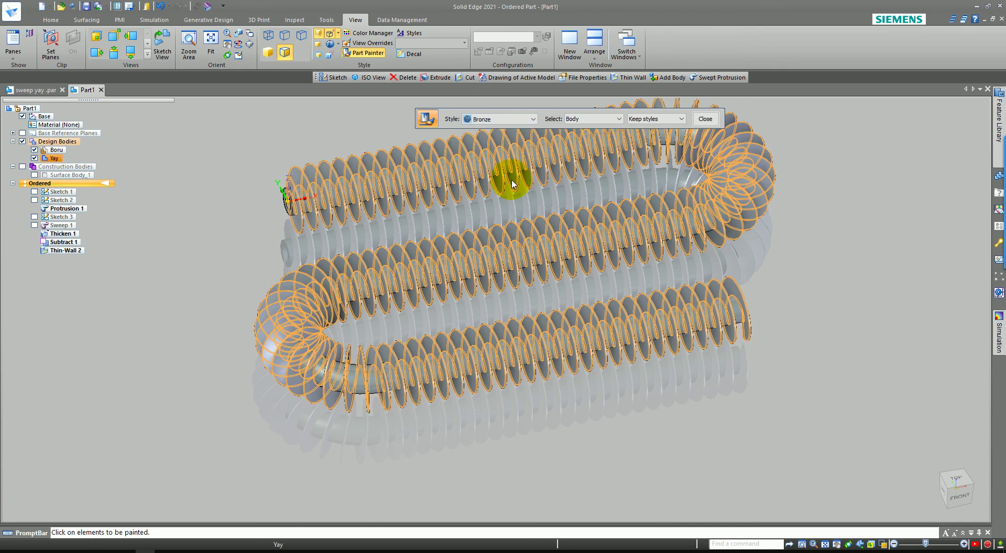
left_click(512, 183)
mouse_move(192, 131)
middle_mouse_down()
mouse_move(208, 229)
mouse_move(201, 216)
middle_mouse_up()
right_click(828, 244)
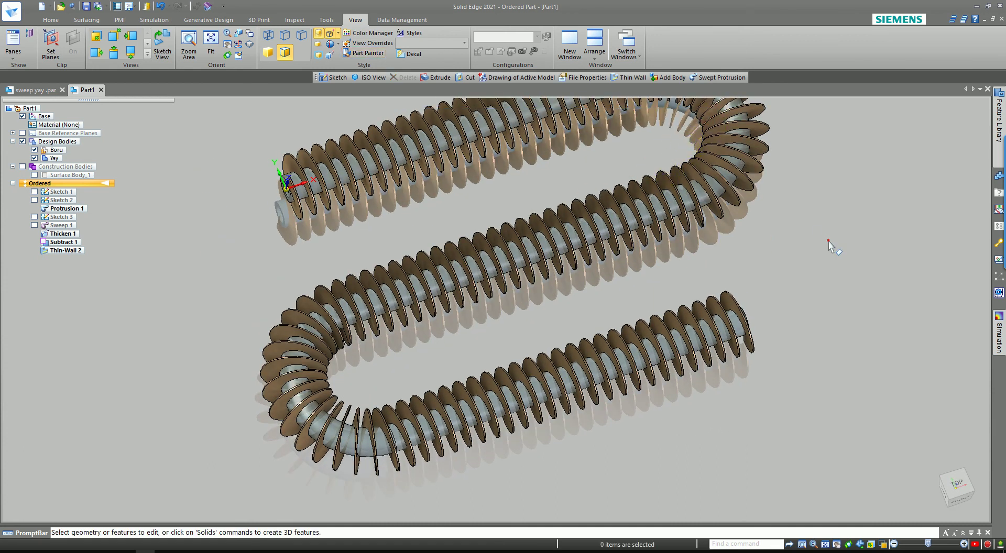
key("ctrl+t")
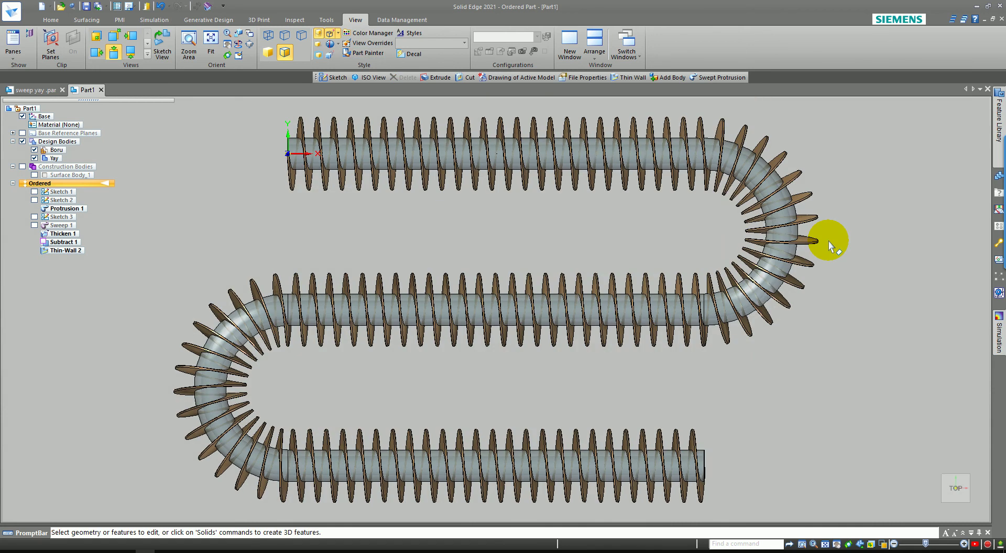
key("ctrl+i")
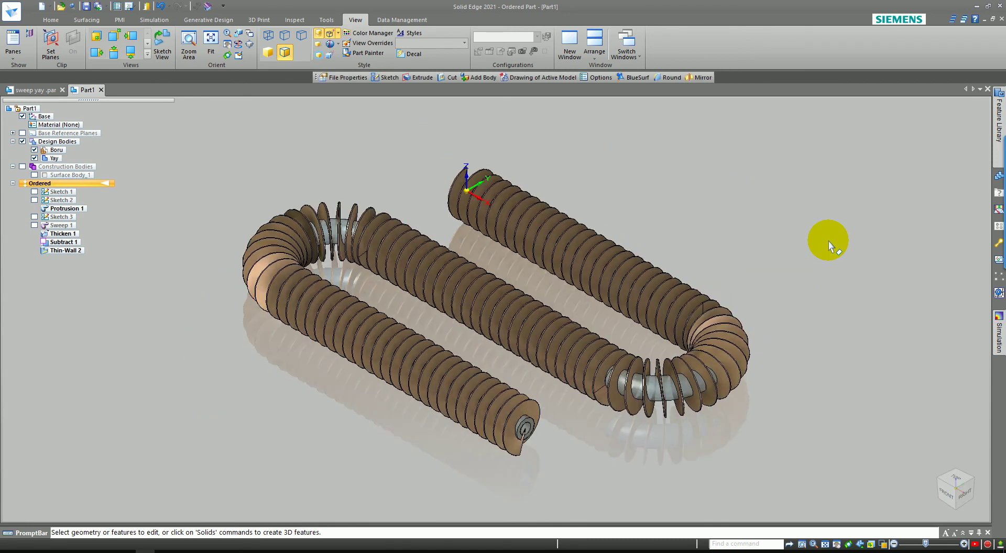